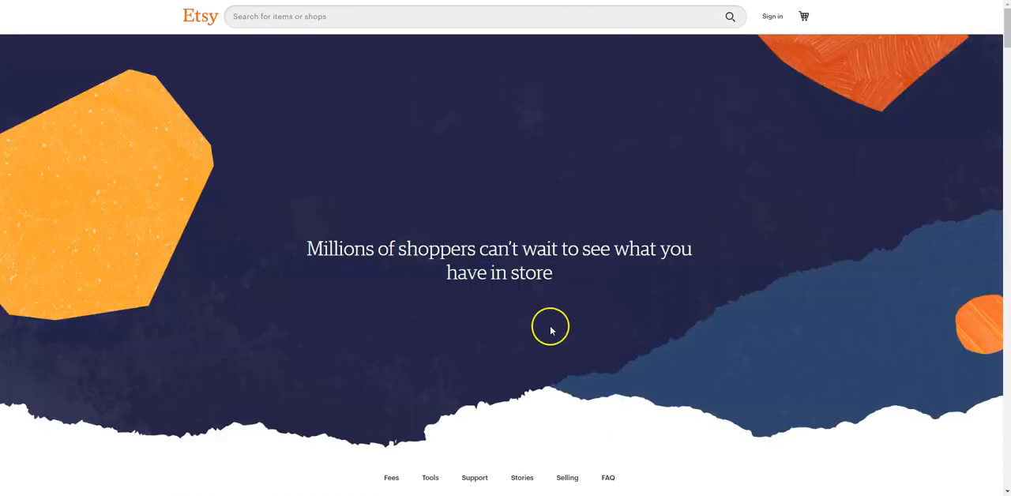
Start opening an Etsy shop and submit the account's email address to continue.
scroll(519, 338, "down", 4)
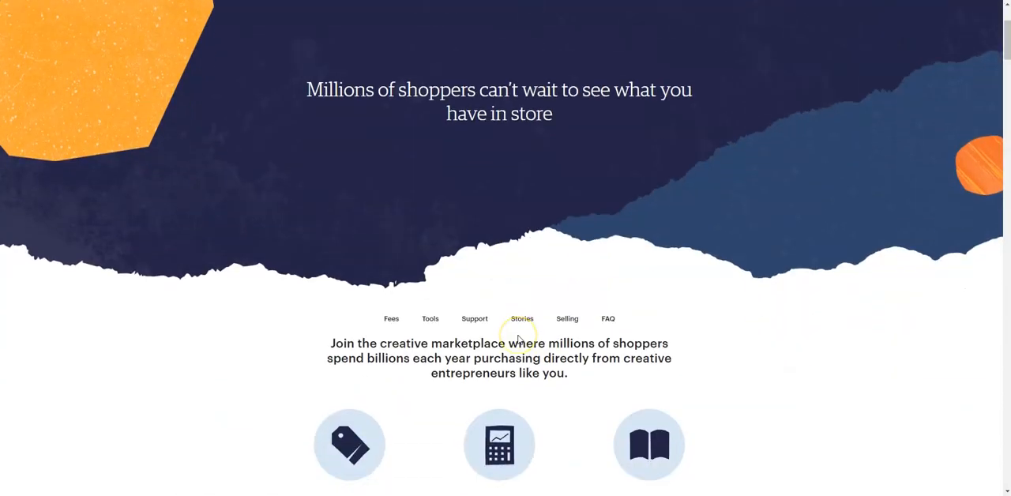
scroll(517, 336, "down", 3)
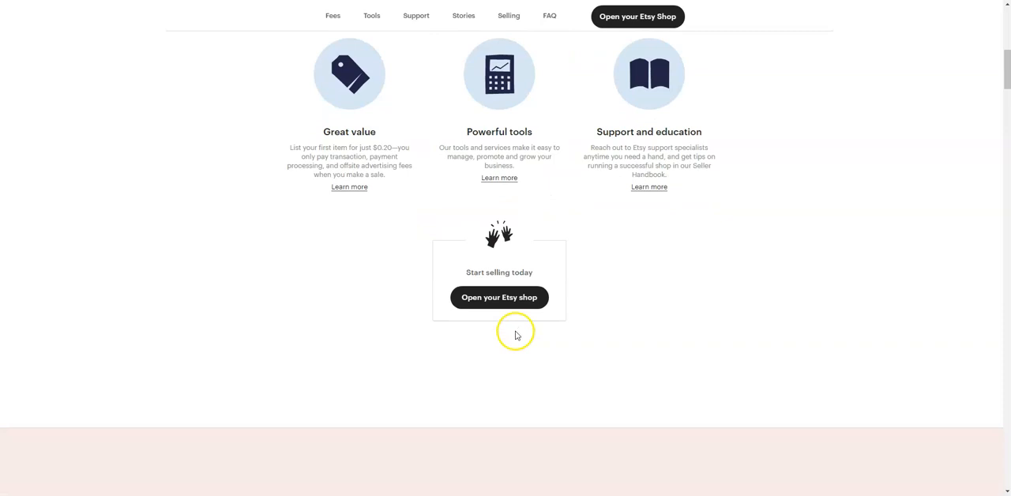
left_click(505, 299)
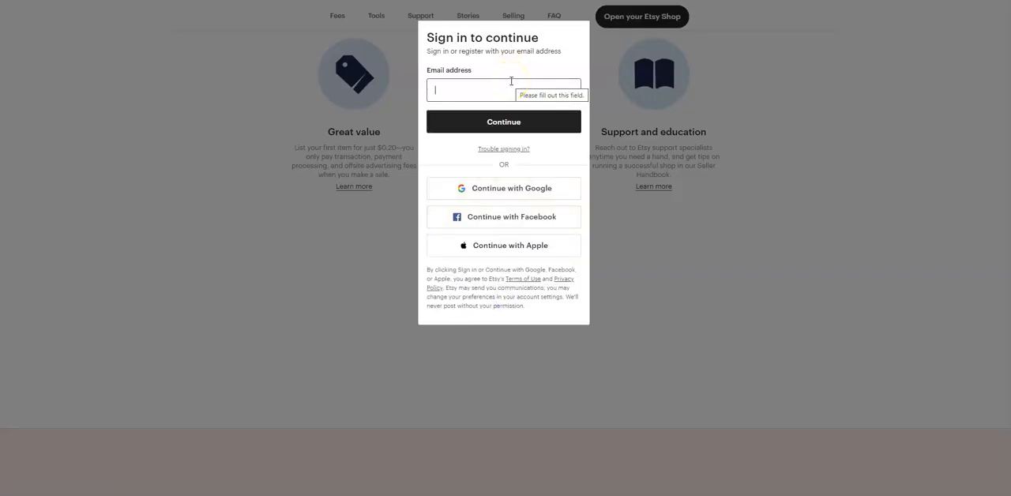
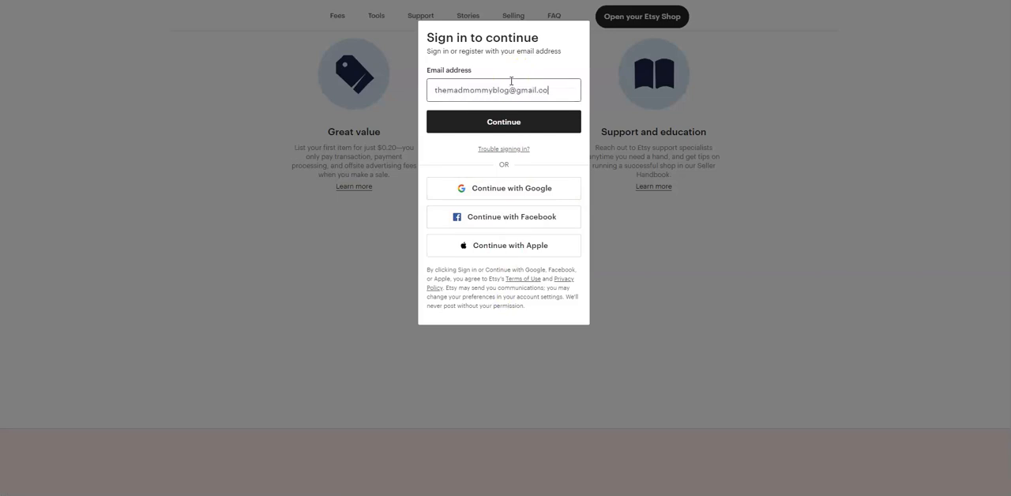
left_click(506, 124)
Register the new account by entering the first name and account password.
type("Sadie")
key("Tab")
type("•")
key("BackSpace")
type("•••••")
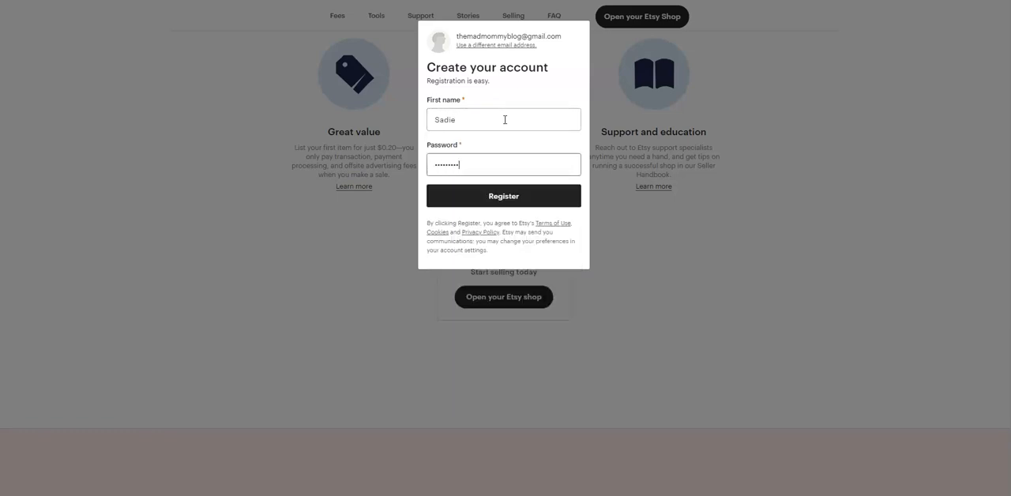
left_click(508, 202)
left_click(510, 203)
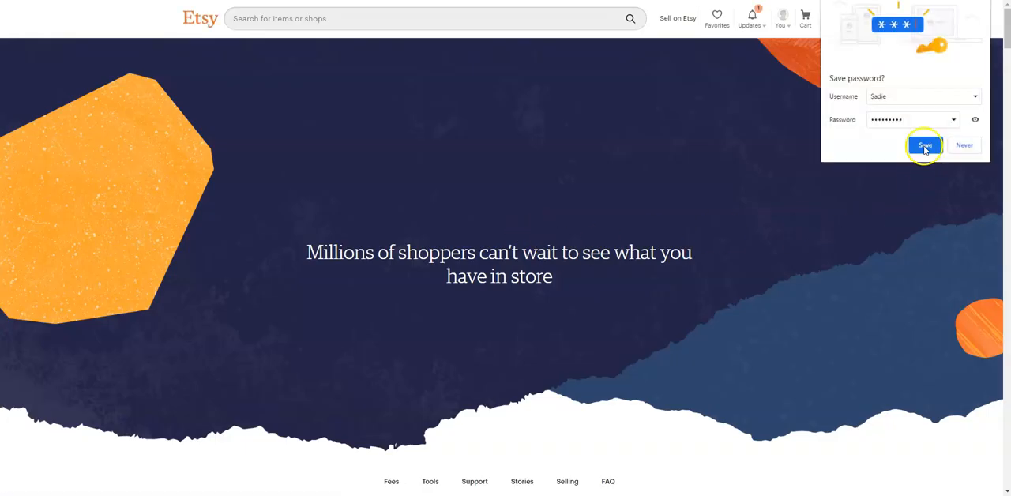
left_click(925, 146)
Examine the seller benefits and the listing, transaction, payment processing and offsite ads fees.
scroll(406, 264, "down", 5)
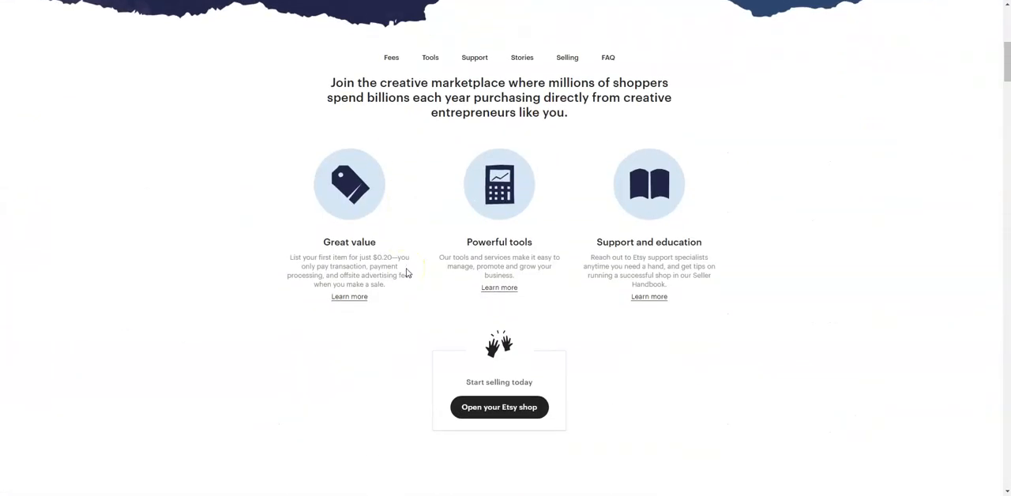
scroll(407, 273, "down", 1)
scroll(275, 293, "down", 4)
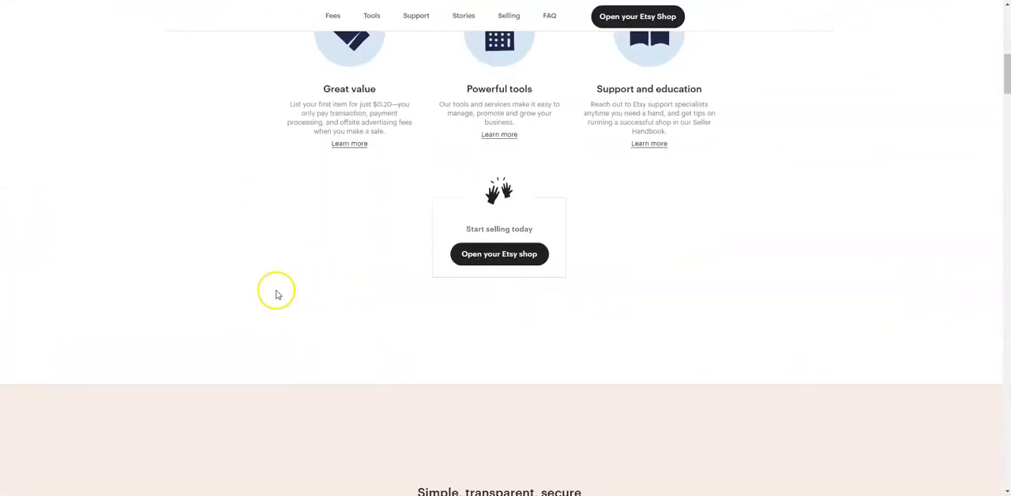
scroll(261, 292, "down", 3)
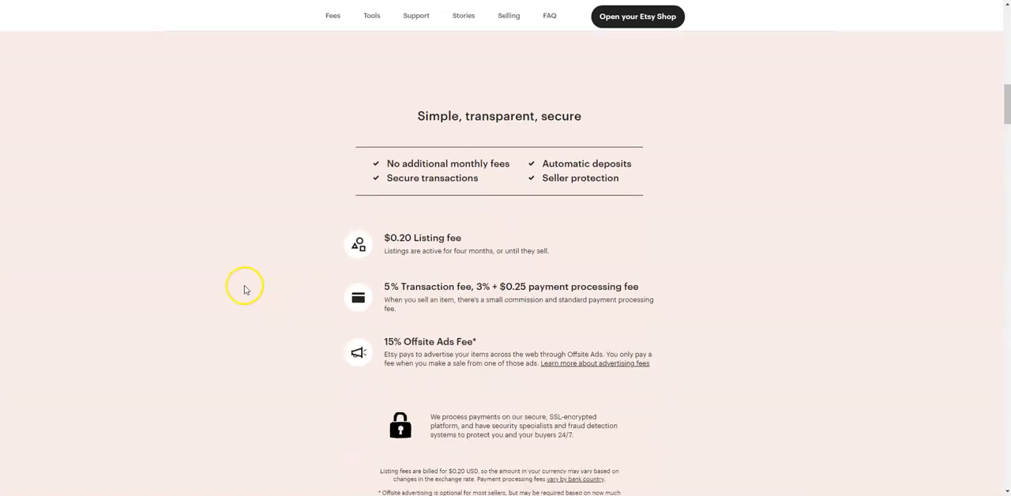
scroll(244, 289, "down", 1)
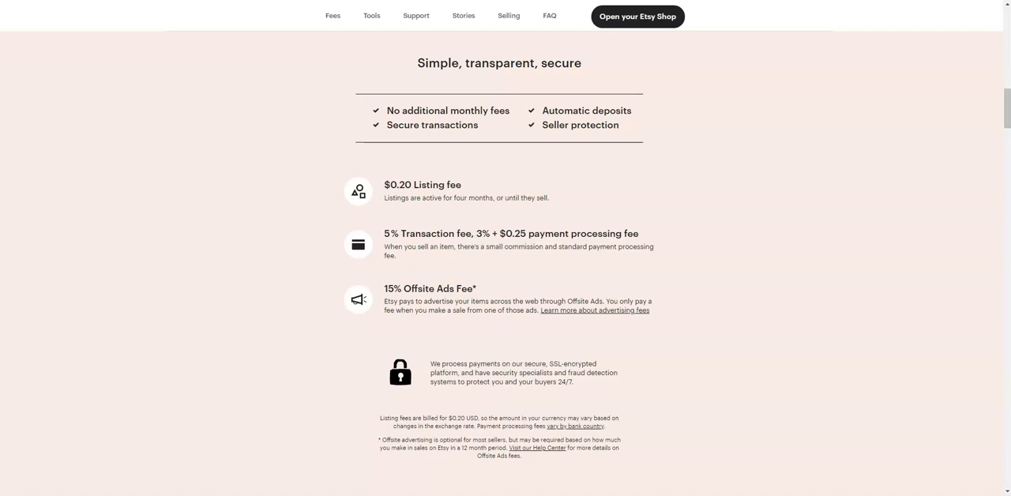
mouse_move(113, 495)
left_click(180, 470)
Begin the shop setup and save the shop preferences with "Selling is my full-time job" selected.
left_click(627, 19)
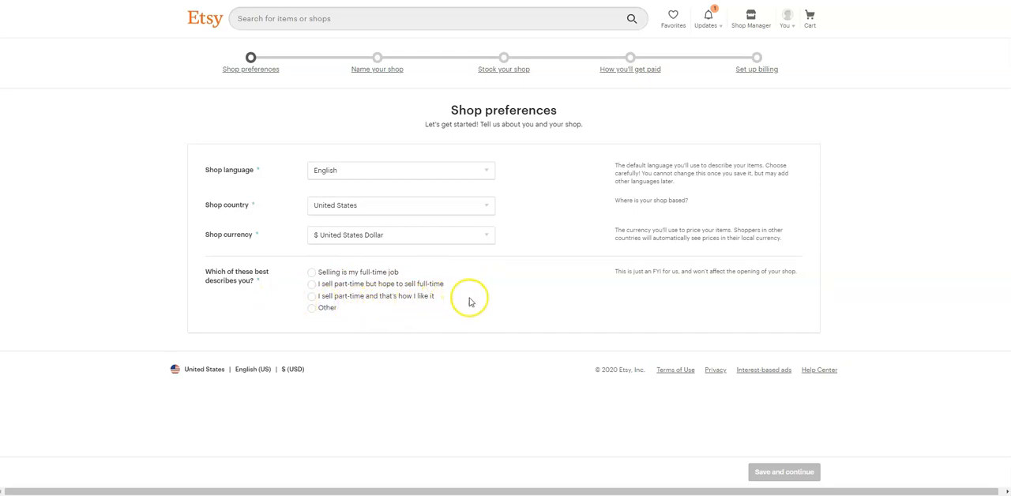
left_click(311, 272)
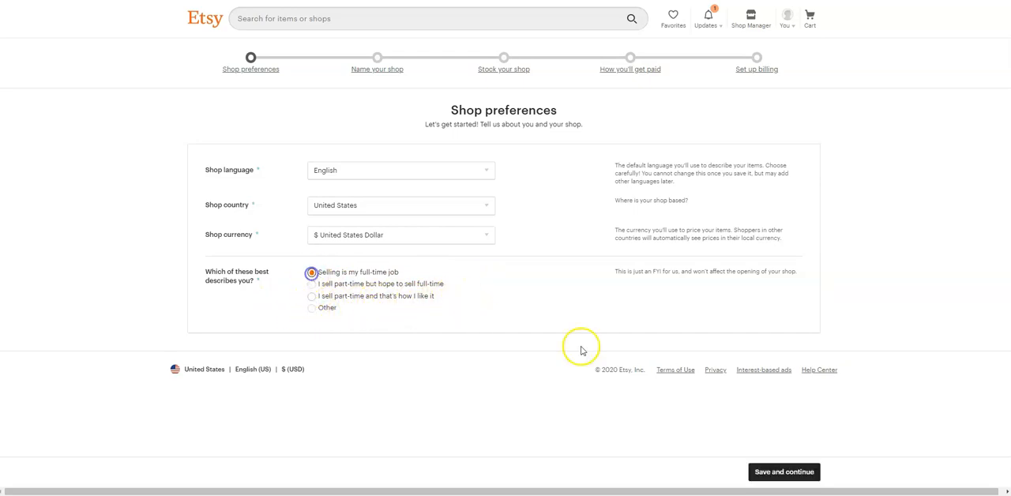
left_click(780, 472)
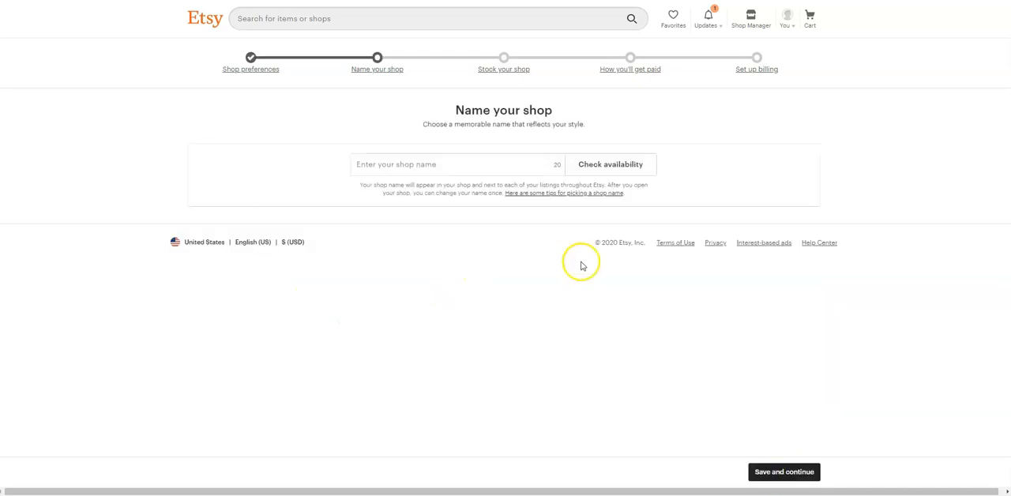
Name the shop "themadmommy", check the name's availability and save it.
left_click(410, 162)
type("t")
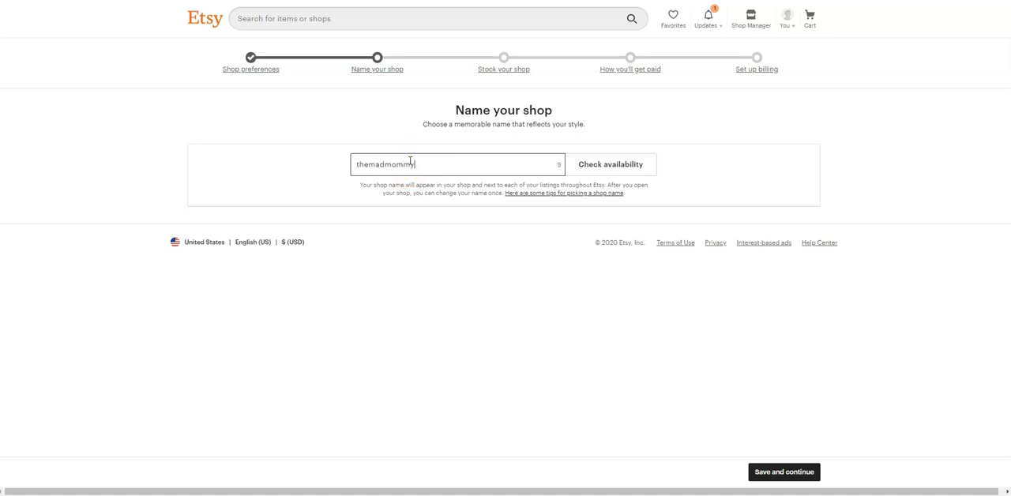
type("hemadmommy")
left_click(624, 164)
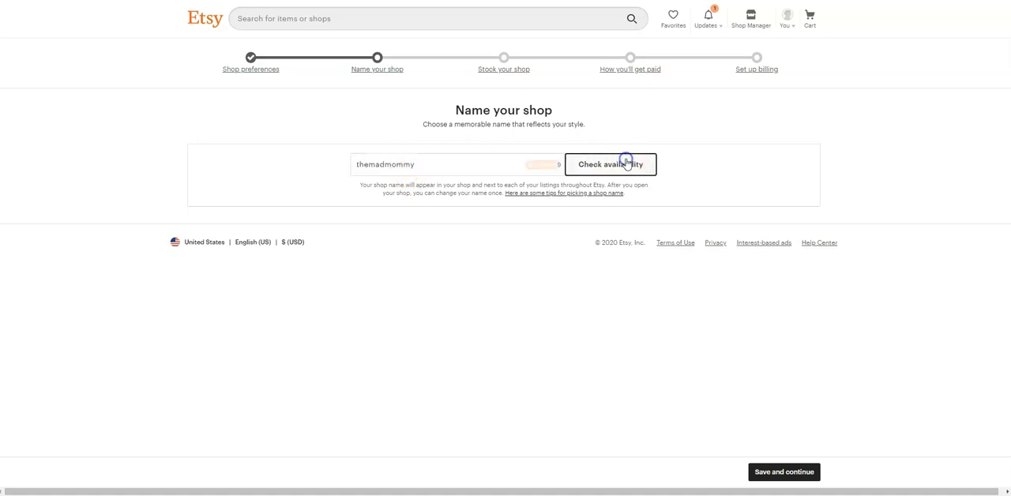
left_click(776, 472)
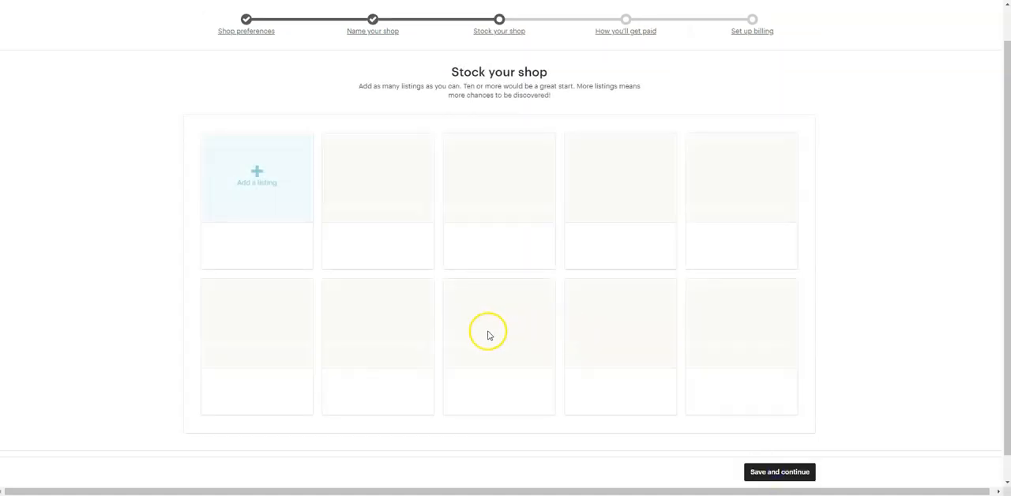
Create the shop's first listing and upload "anger management for moms.jpg" as its photo.
left_click(256, 188)
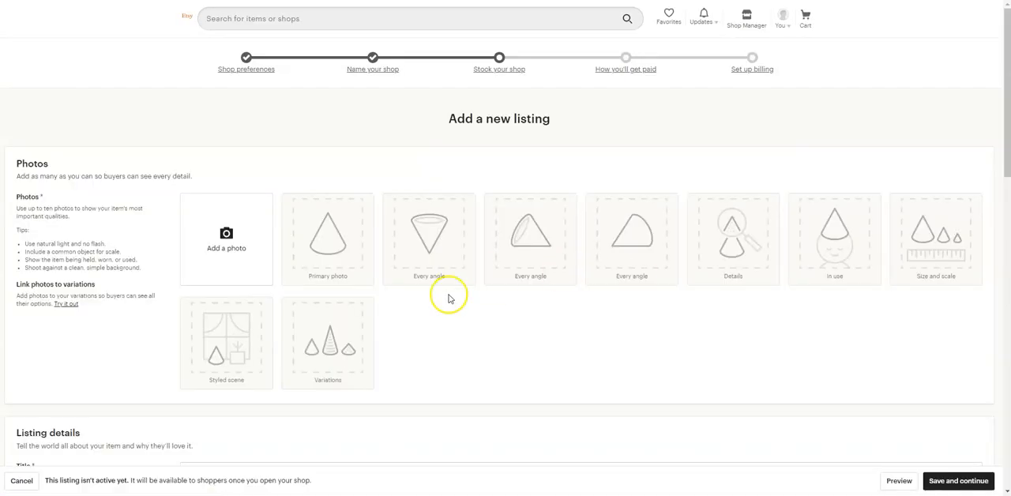
left_click(224, 237)
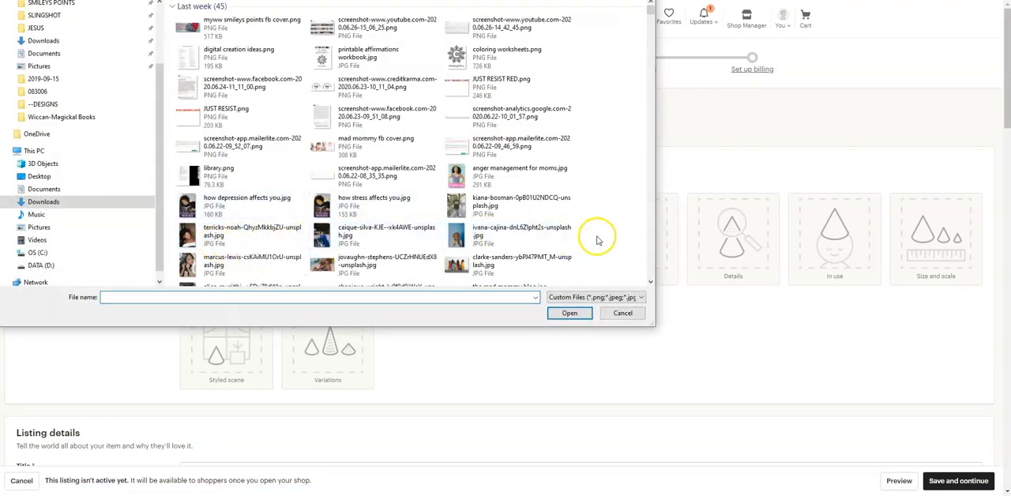
left_click(538, 173)
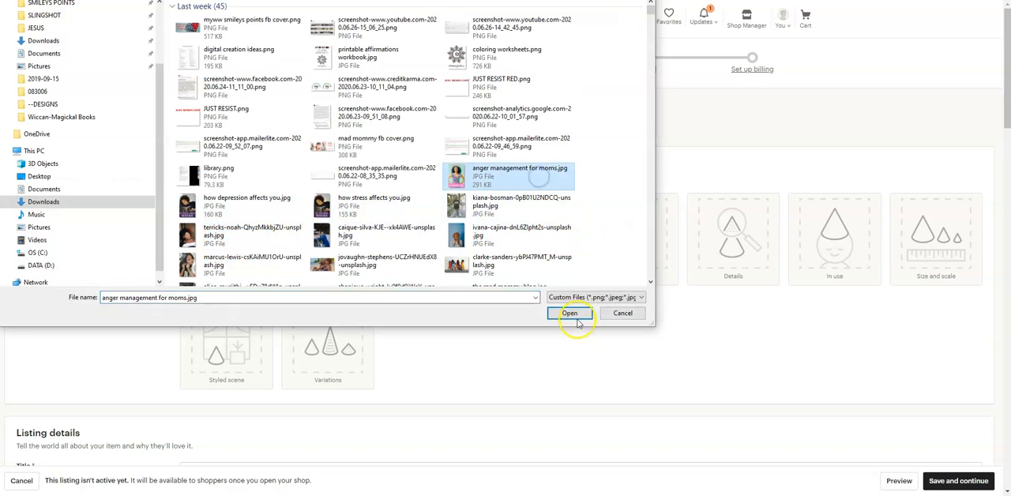
left_click(569, 313)
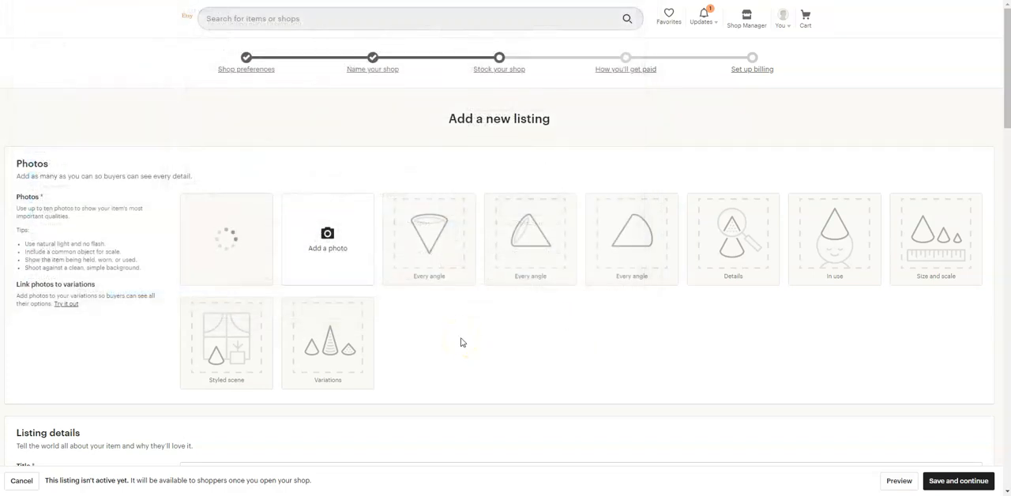
Title the listing "Sample Product Listing".
scroll(462, 342, "down", 2)
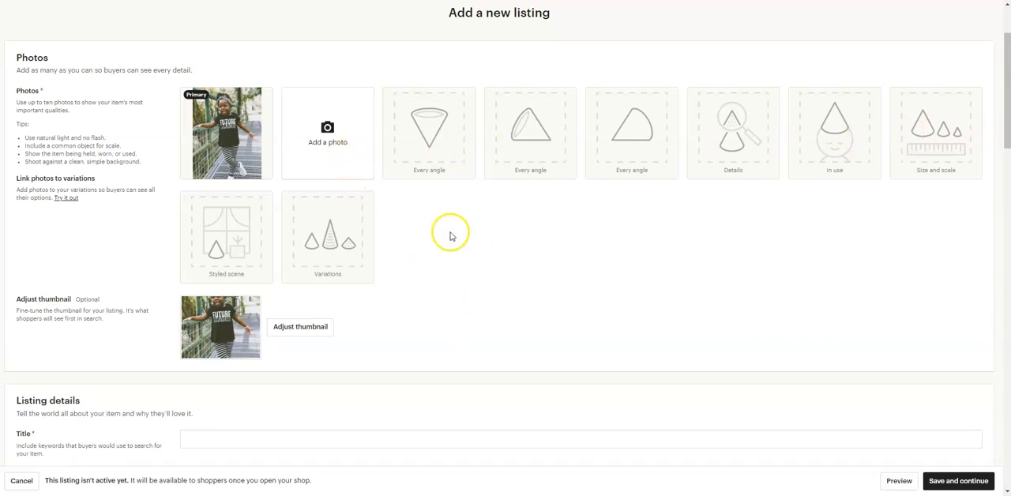
scroll(463, 267, "down", 1)
scroll(463, 267, "down", 3)
left_click(283, 175)
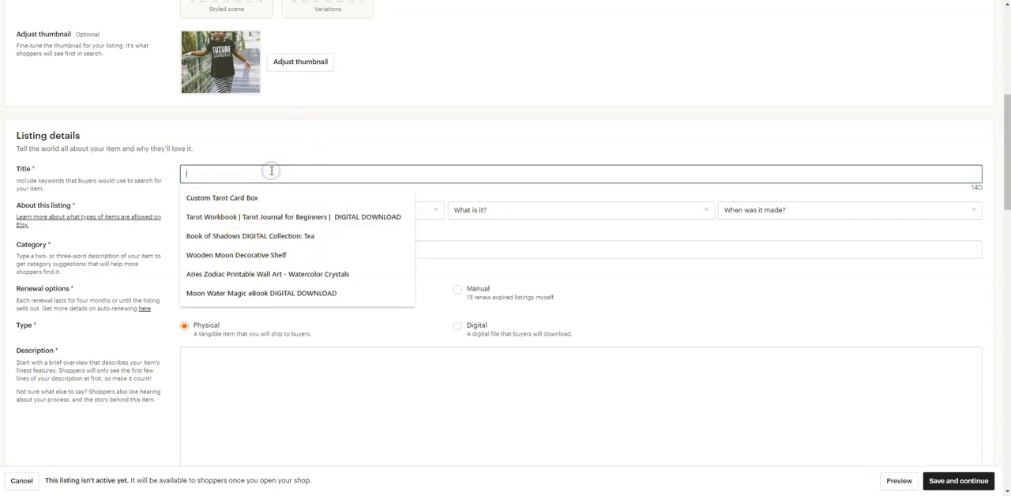
type("Sample Product Listing")
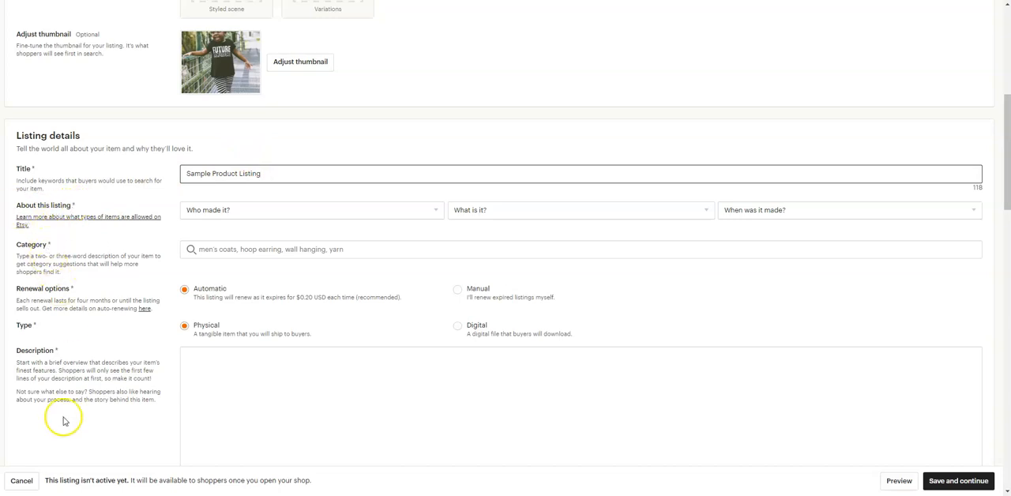
Describe the listing's item as made by "I did", a finished product, and Made To Order.
left_click(227, 212)
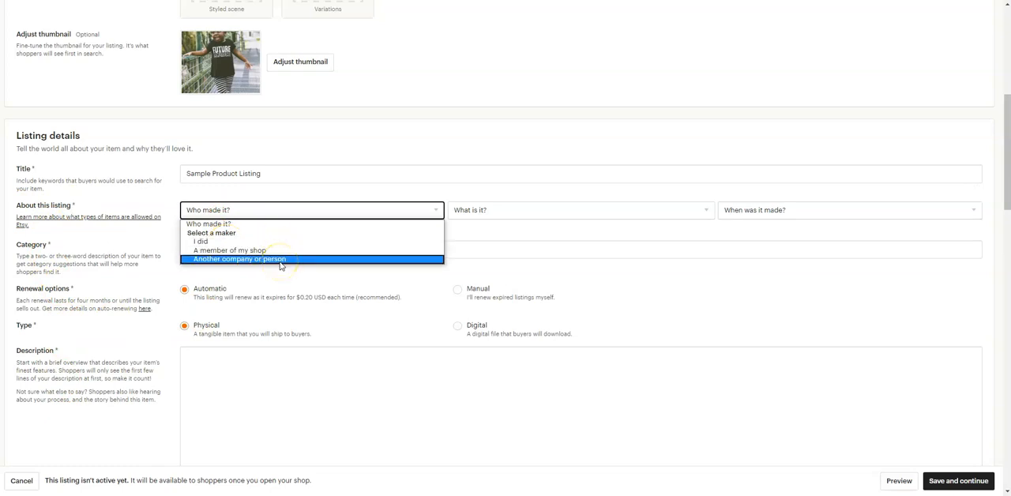
left_click(256, 241)
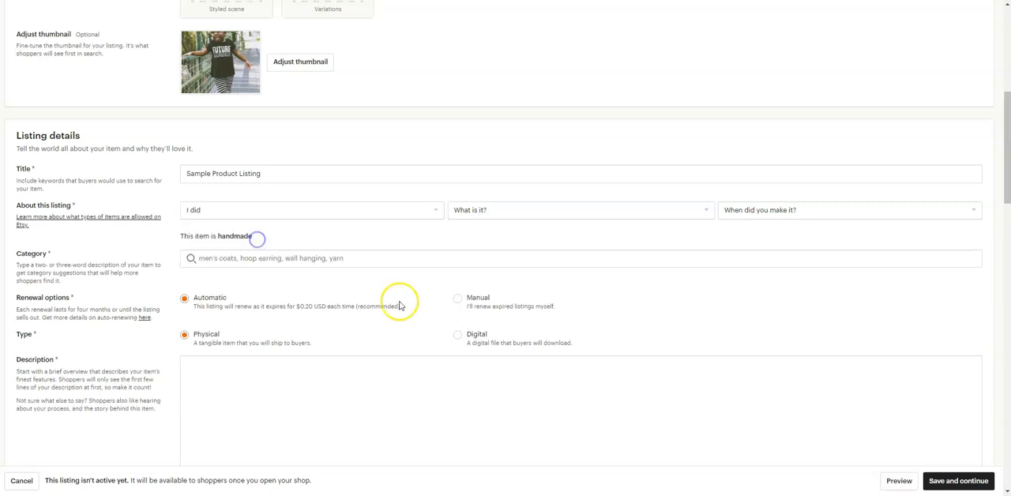
left_click(492, 213)
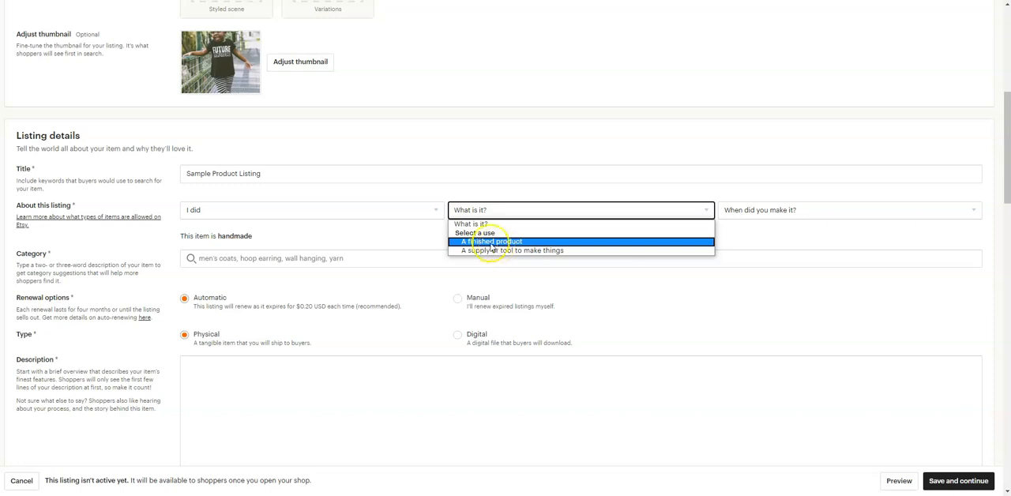
left_click(538, 241)
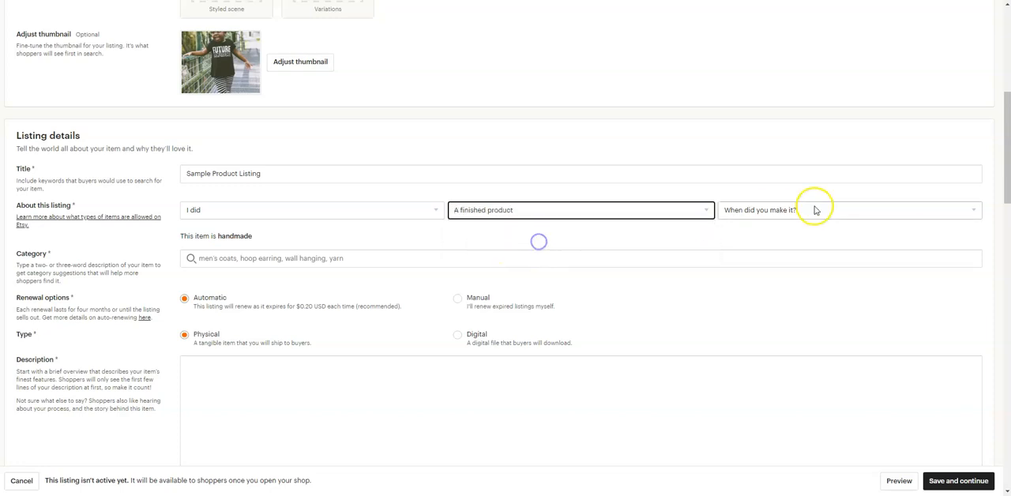
left_click(816, 210)
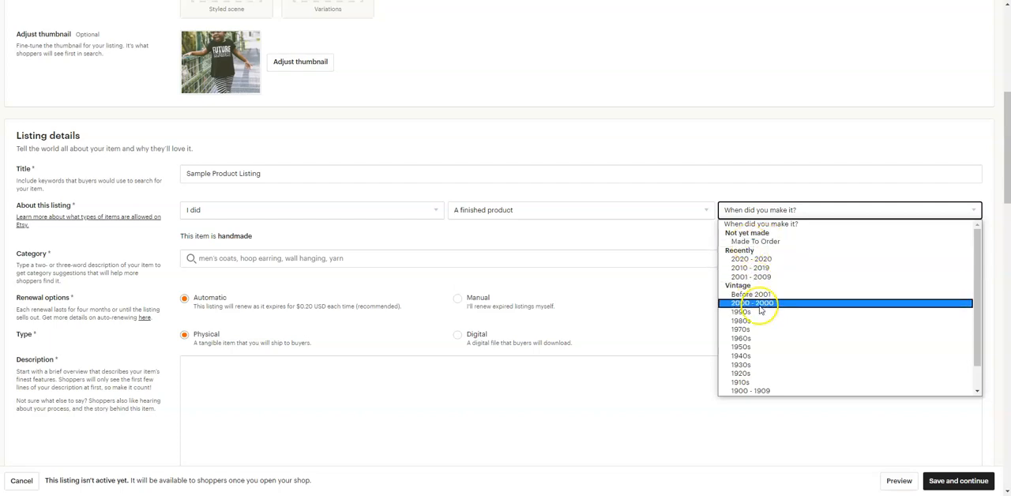
left_click(757, 242)
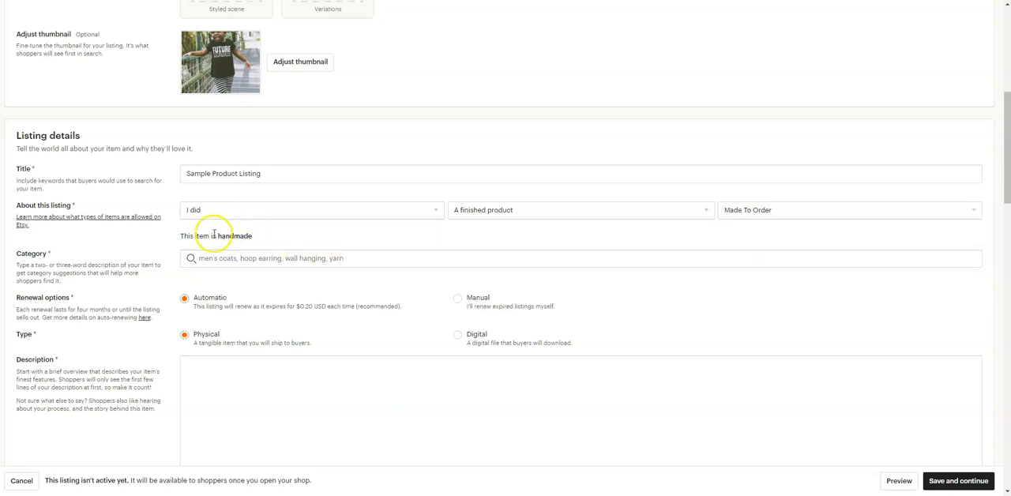
Set the listing's category to Wall Décor.
left_click(279, 259)
left_click(263, 282)
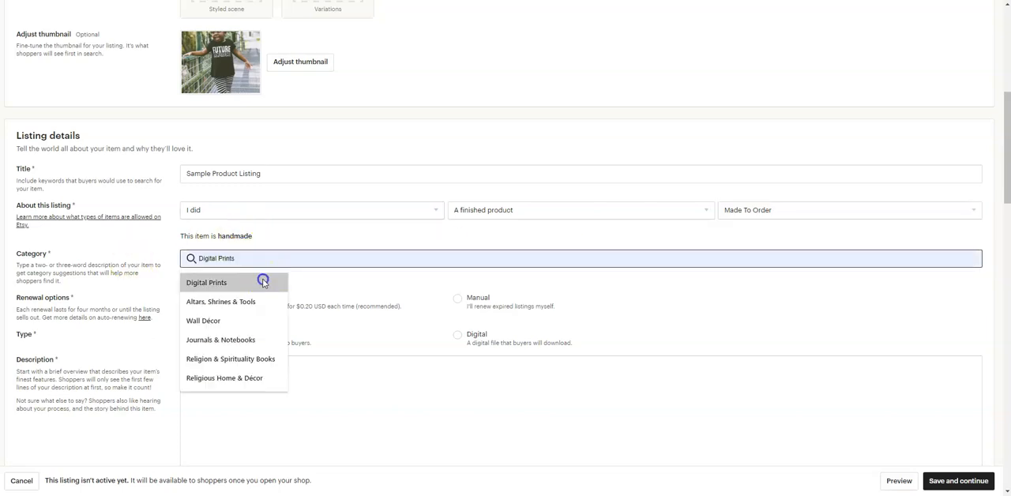
scroll(346, 305, "down", 1)
left_click(302, 272)
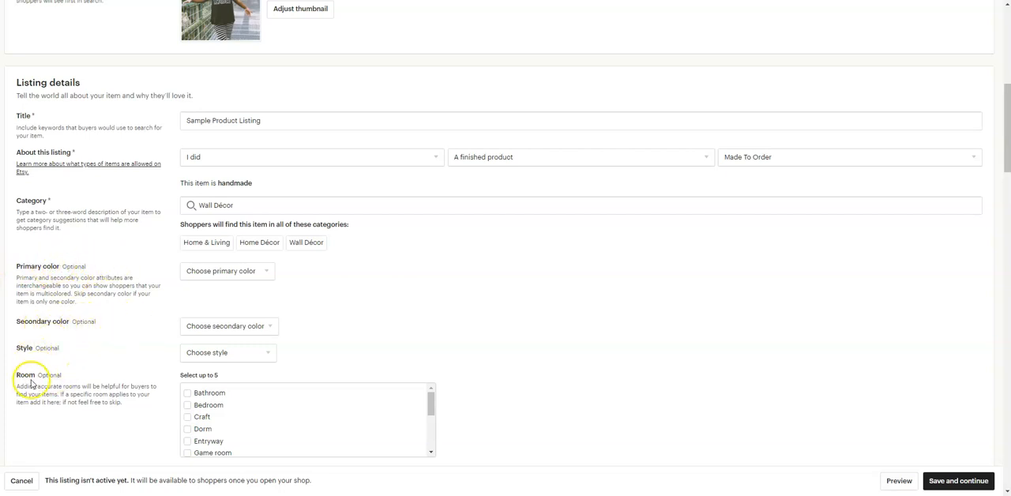
Examine the optional room, size, occasion, holiday and craft attributes, along with the renewal, type and description fields.
scroll(600, 259, "down", 1)
scroll(600, 259, "down", 1)
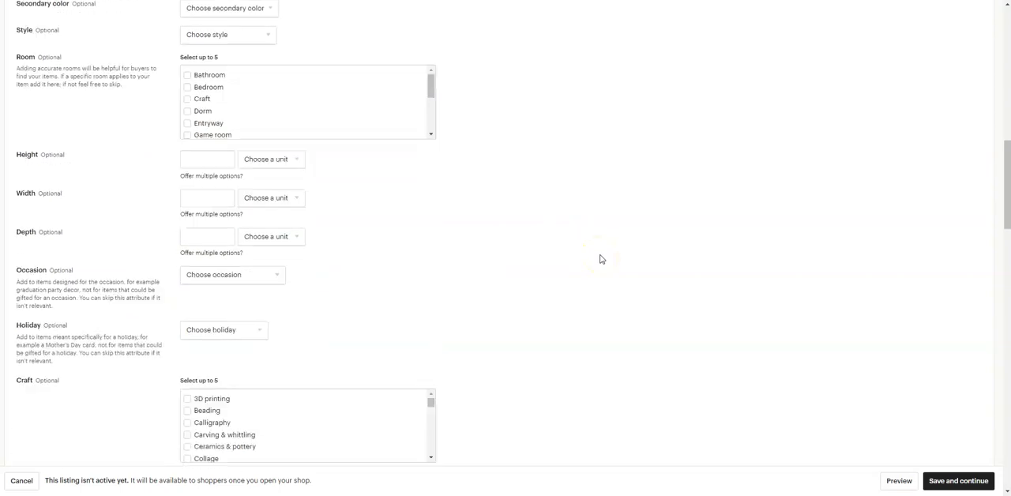
left_click(191, 158)
left_click(131, 197)
scroll(526, 301, "down", 2)
scroll(526, 301, "down", 2)
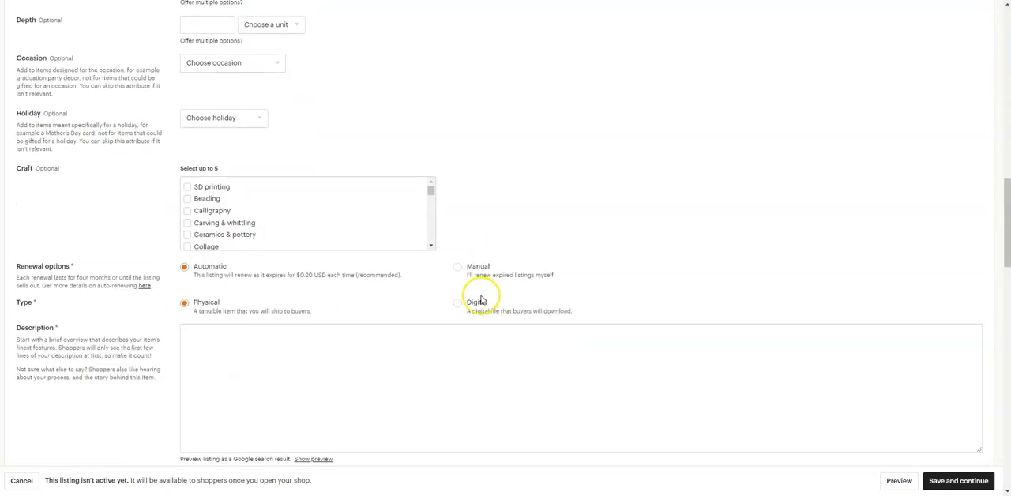
scroll(160, 287, "down", 2)
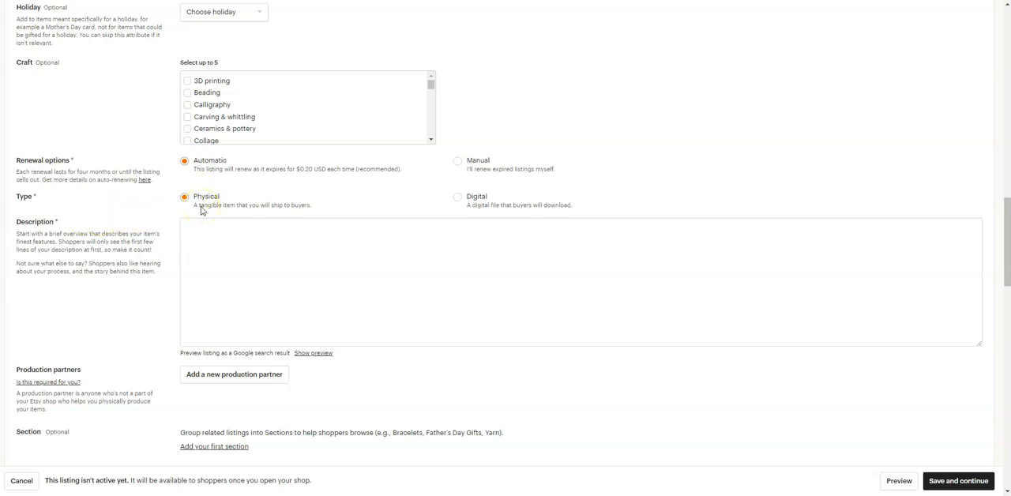
Set the listing type to Digital and write the description as three lines: "Very clear", "Very simple", "Very detailed".
left_click(459, 197)
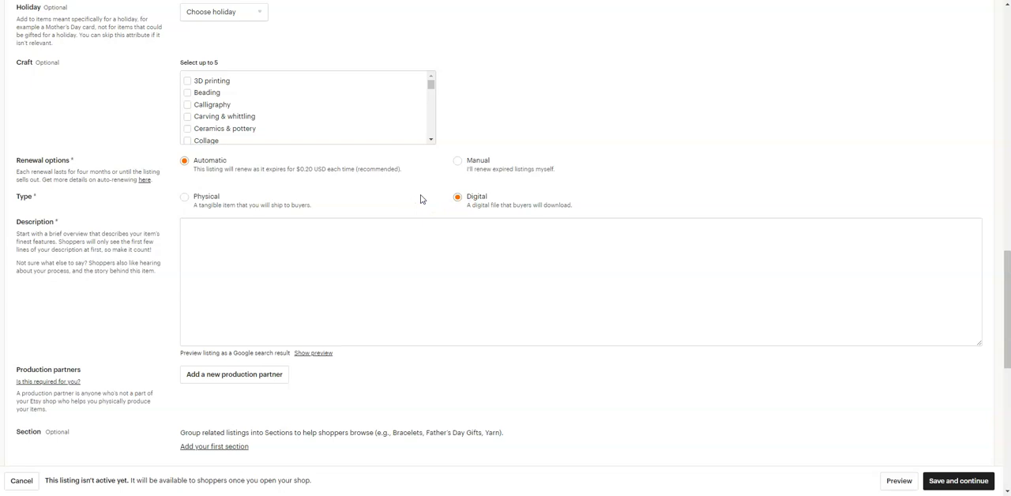
scroll(421, 199, "down", 3)
left_click(321, 194)
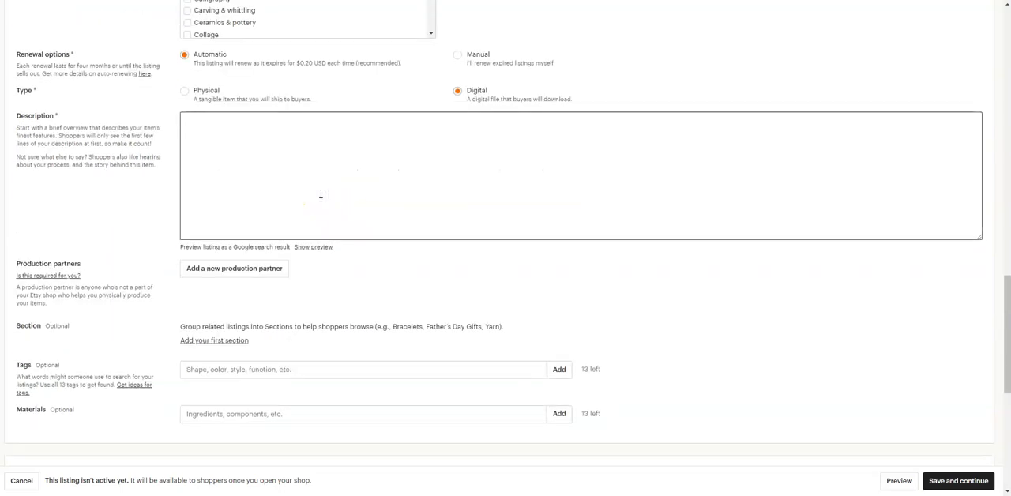
type("Very clear")
key("Return")
type("Very simple ")
type("Very detailed")
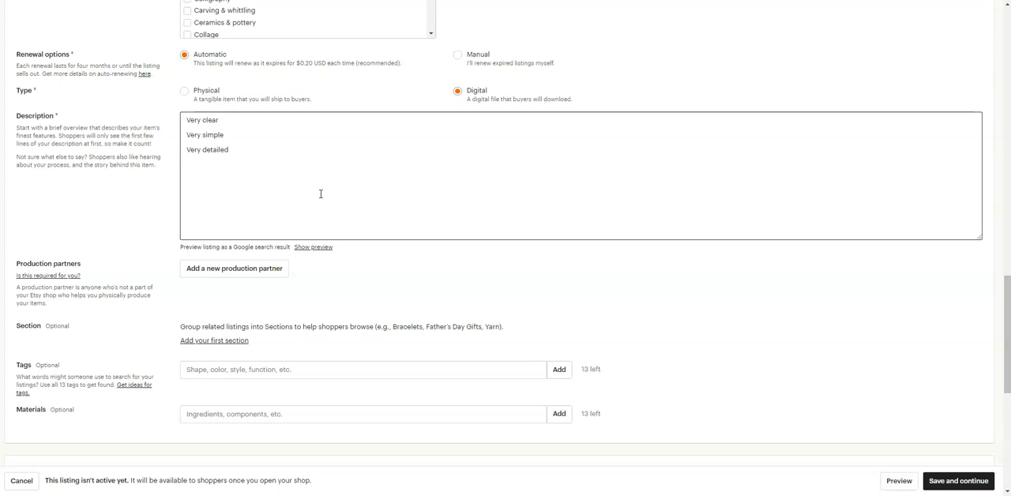
Create the shop's first section, named "Section 1", for the listing.
scroll(321, 193, "down", 2)
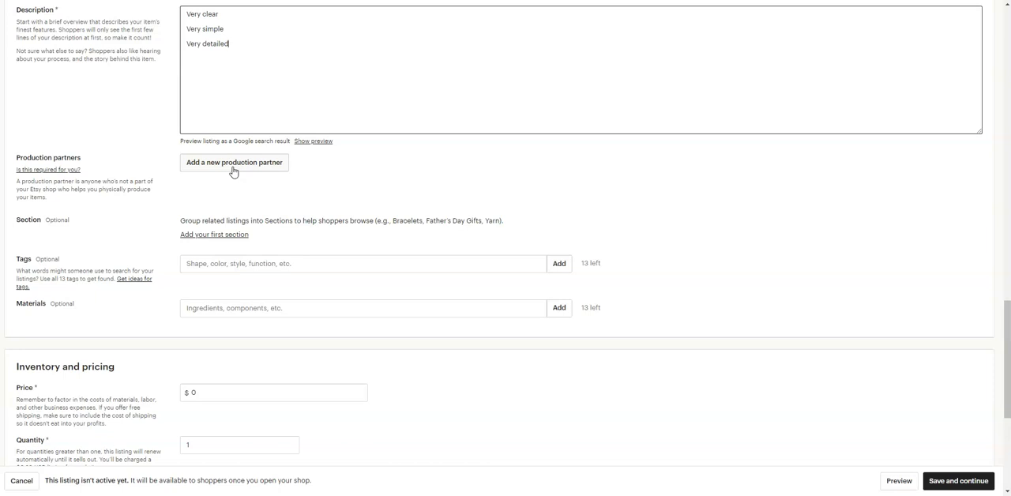
left_click(327, 219)
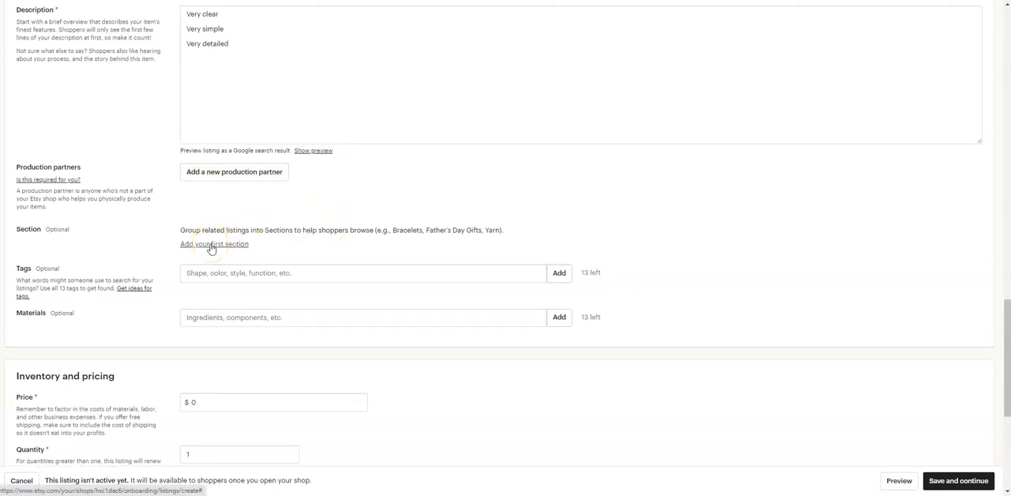
left_click(212, 244)
left_click(434, 118)
type("Section 1")
left_click(566, 149)
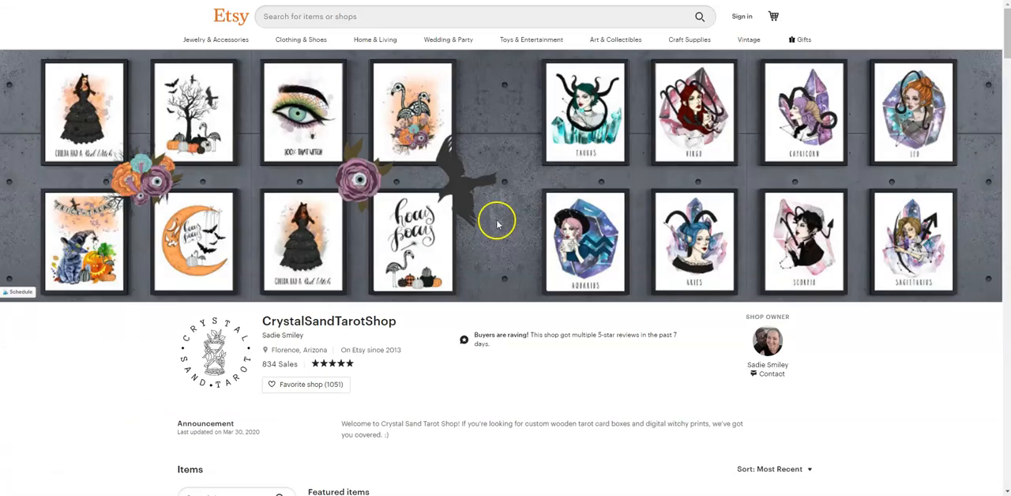
Look through the item sections of the CrystalSandTarotShop storefront and view its spell-oils section.
scroll(497, 223, "down", 3)
scroll(496, 224, "down", 3)
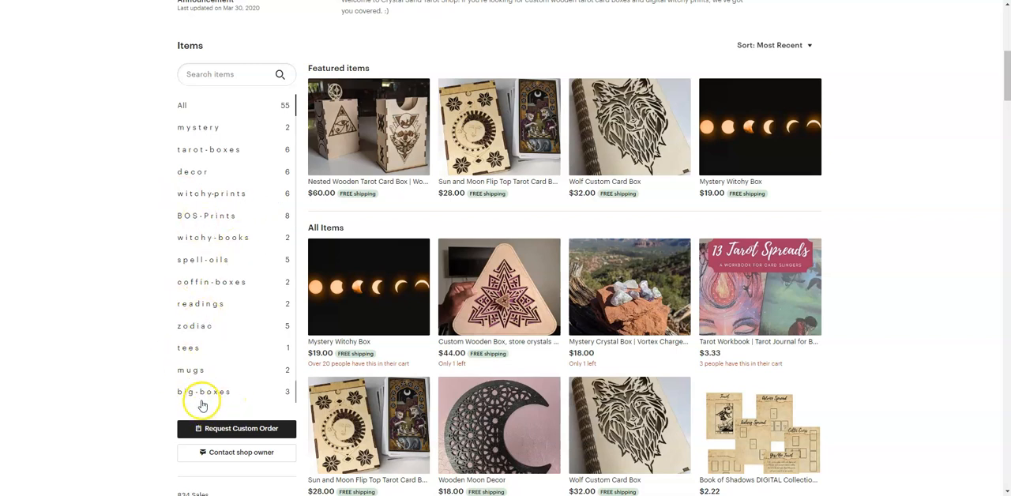
left_click(202, 265)
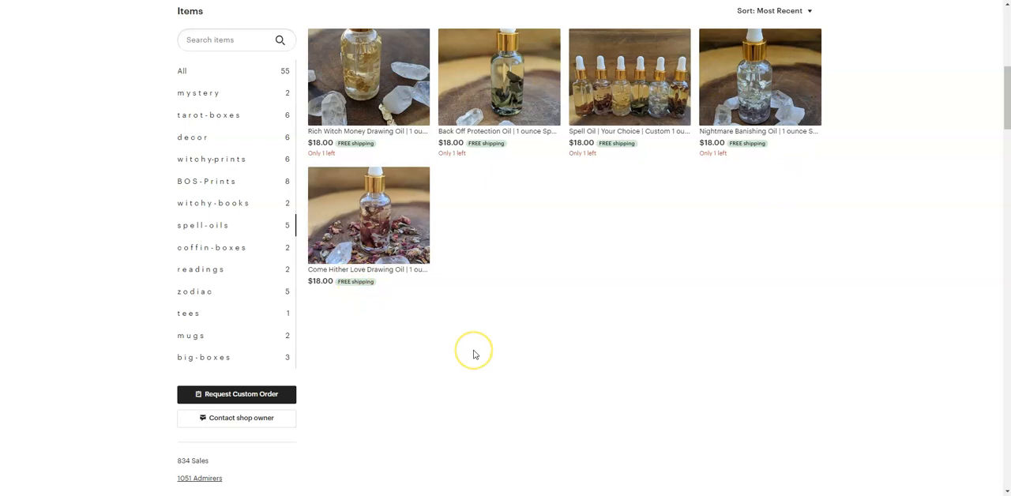
scroll(473, 353, "up", 2)
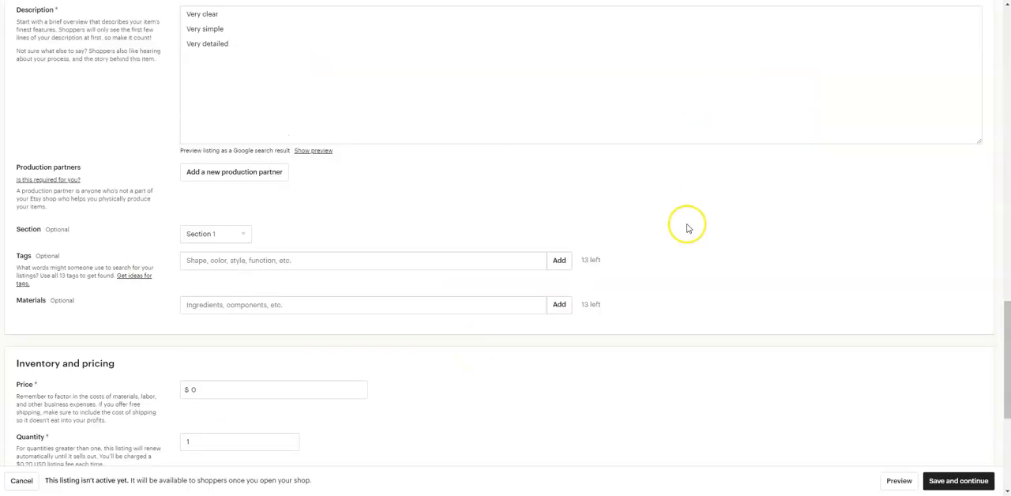
scroll(686, 229, "down", 2)
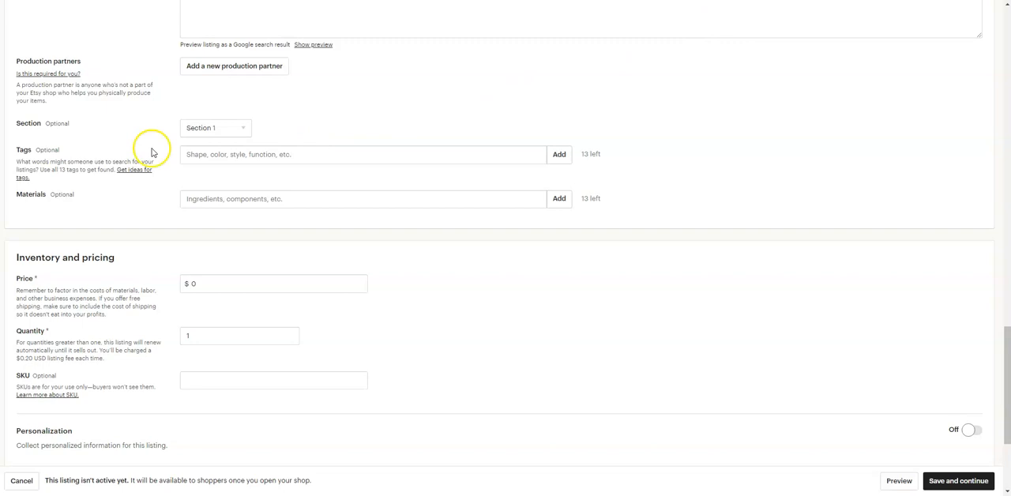
left_click(232, 155)
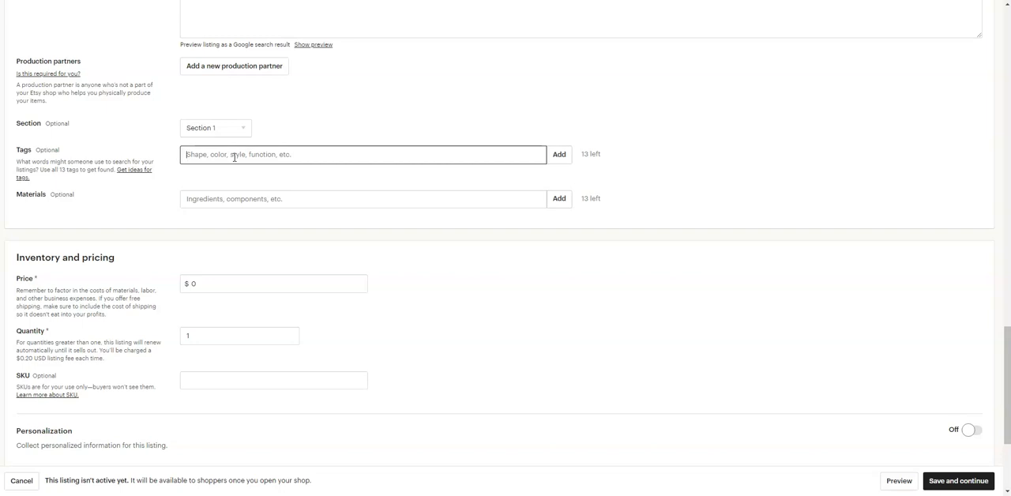
left_click(223, 159)
left_click(224, 197)
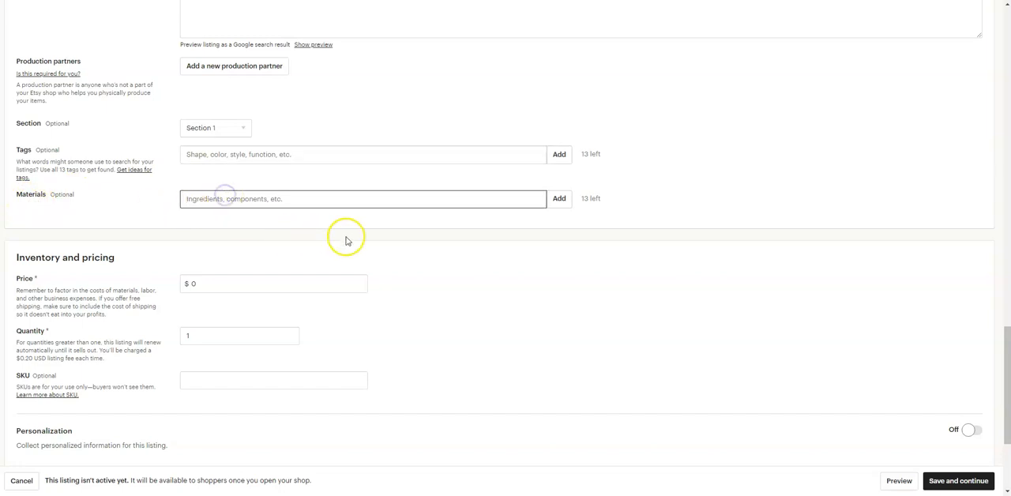
Set the listing's price to $10.
scroll(221, 298, "down", 1)
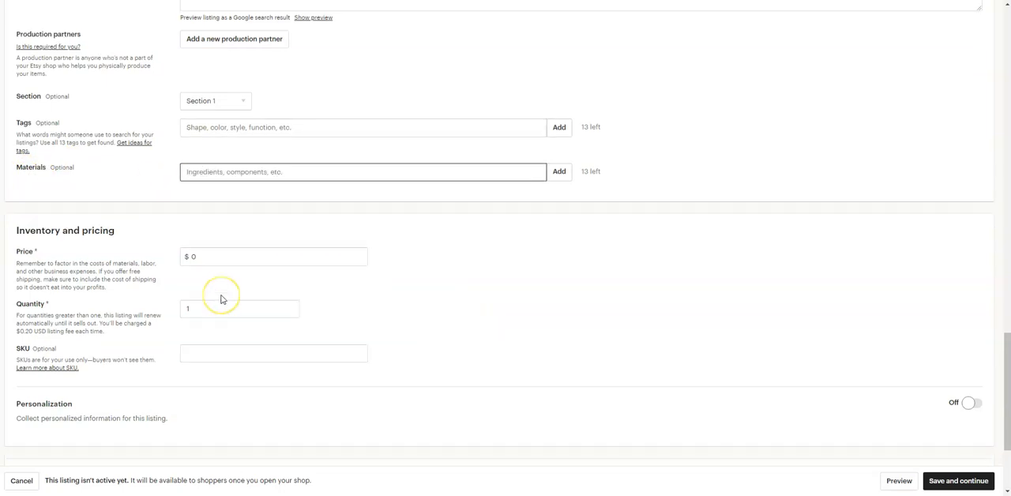
scroll(221, 299, "down", 1)
left_click(199, 231)
type("10")
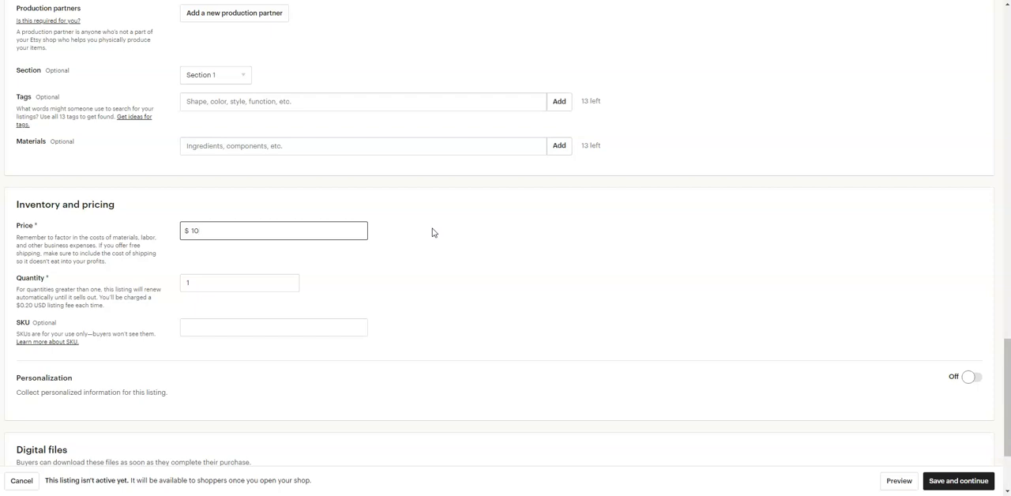
Examine the listing's quantity, SKU and personalization options, switching personalization on to view its settings and off again.
left_click(222, 281)
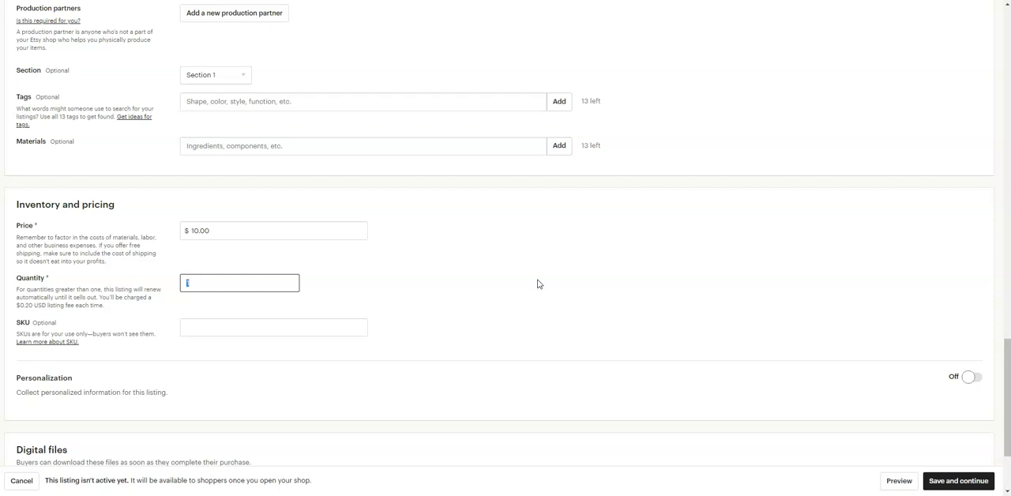
scroll(537, 282, "down", 2)
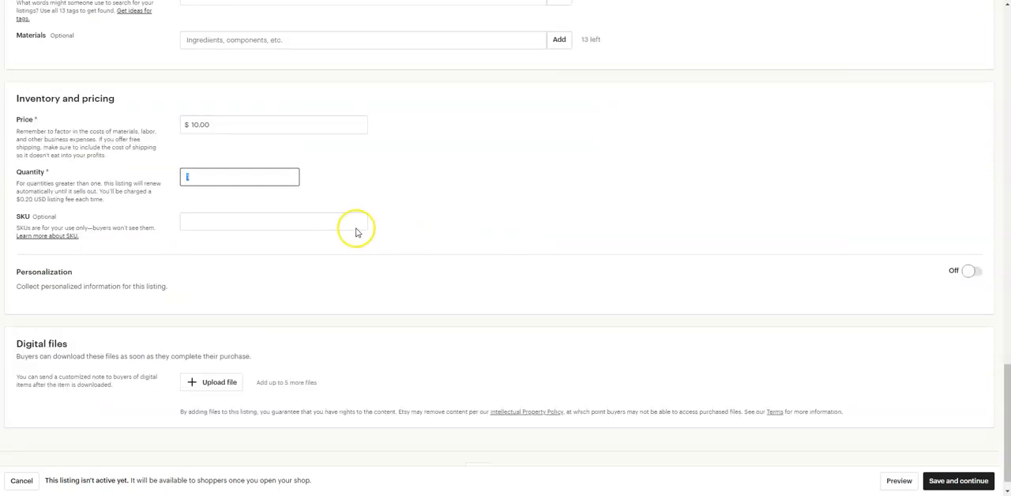
left_click(223, 224)
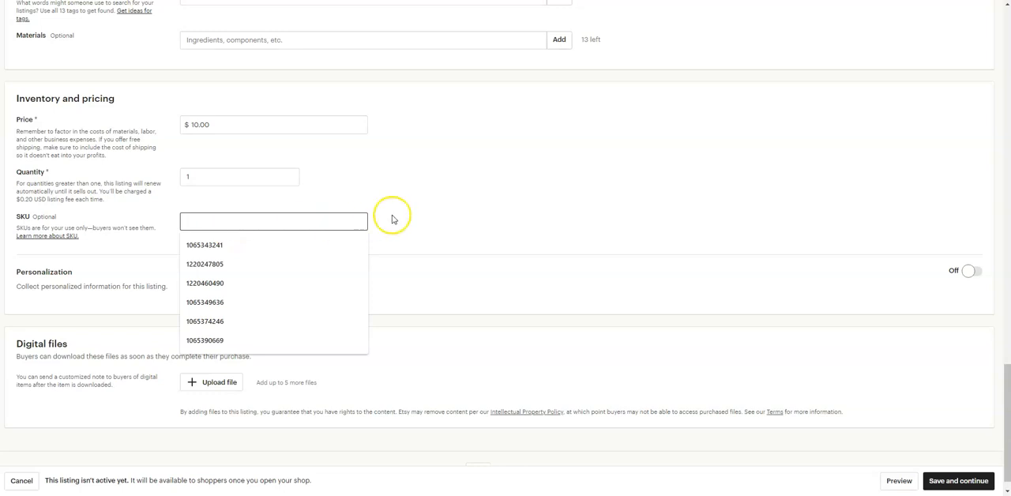
left_click(452, 205)
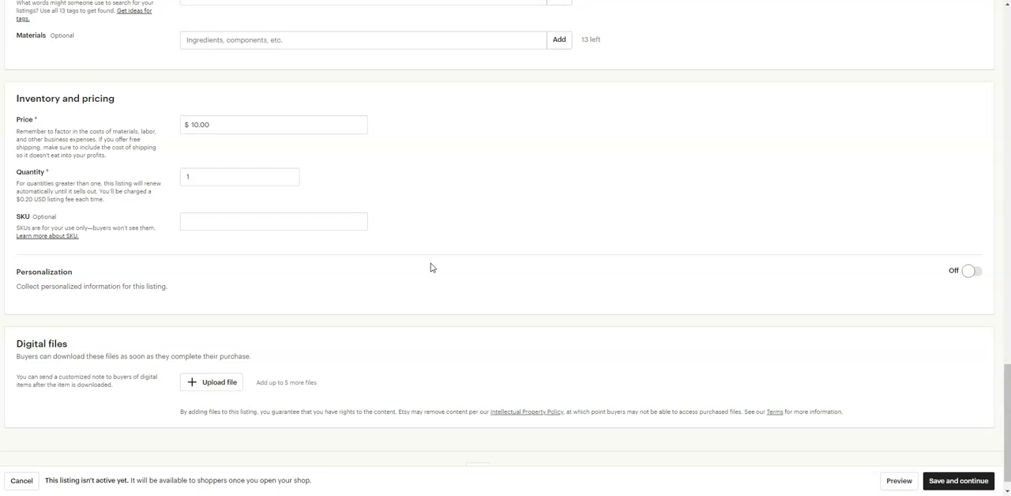
left_click(209, 226)
left_click_drag(17, 286, 171, 290)
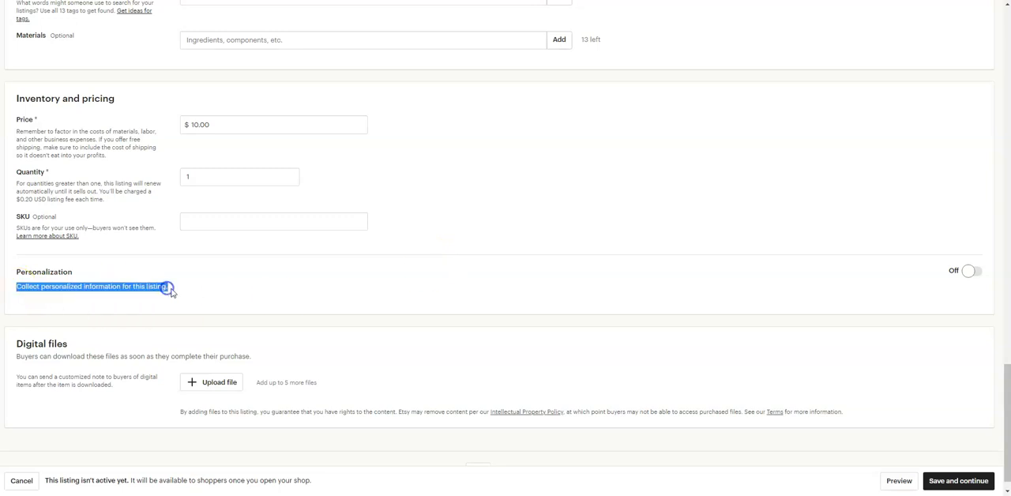
left_click(975, 273)
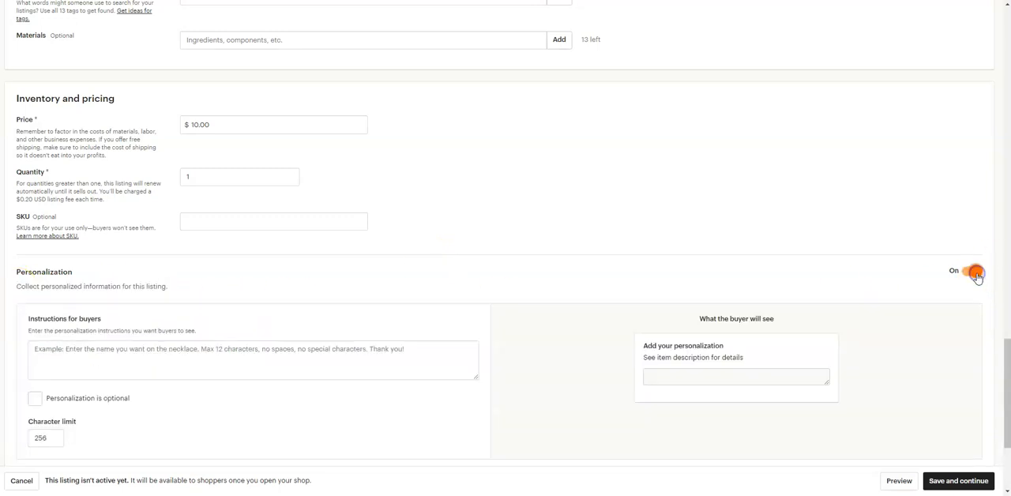
scroll(553, 285, "down", 2)
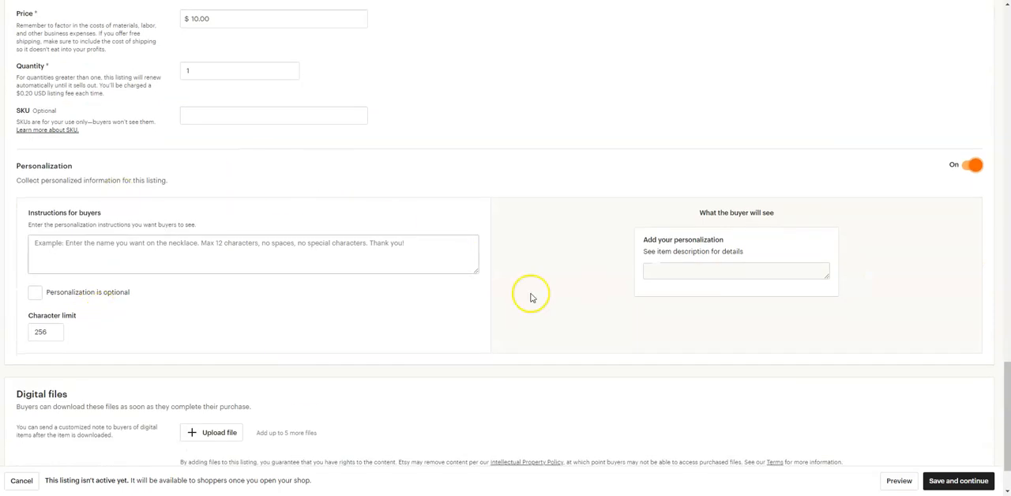
left_click(965, 167)
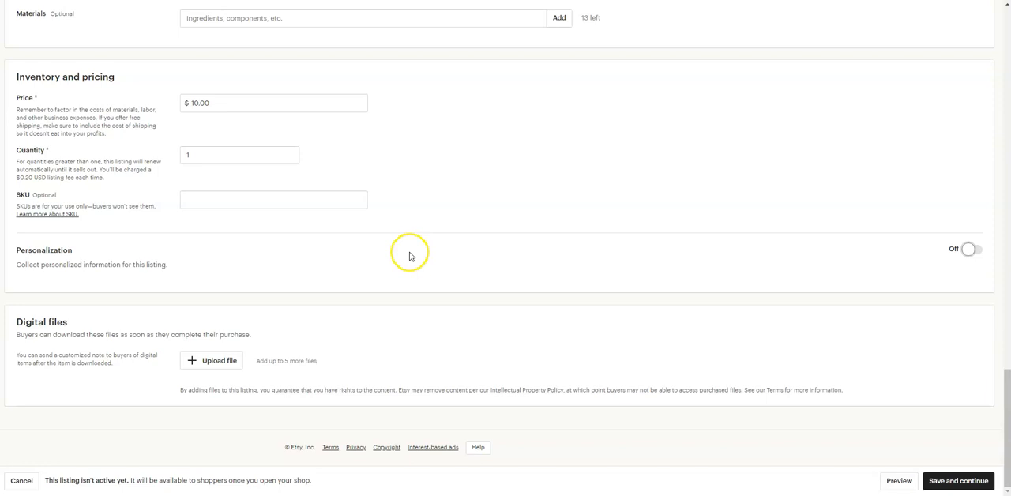
Upload "printable affirmations workbook.jpg" as the listing's digital file, save the listing, and continue from shop stocking to payment setup.
left_click(227, 369)
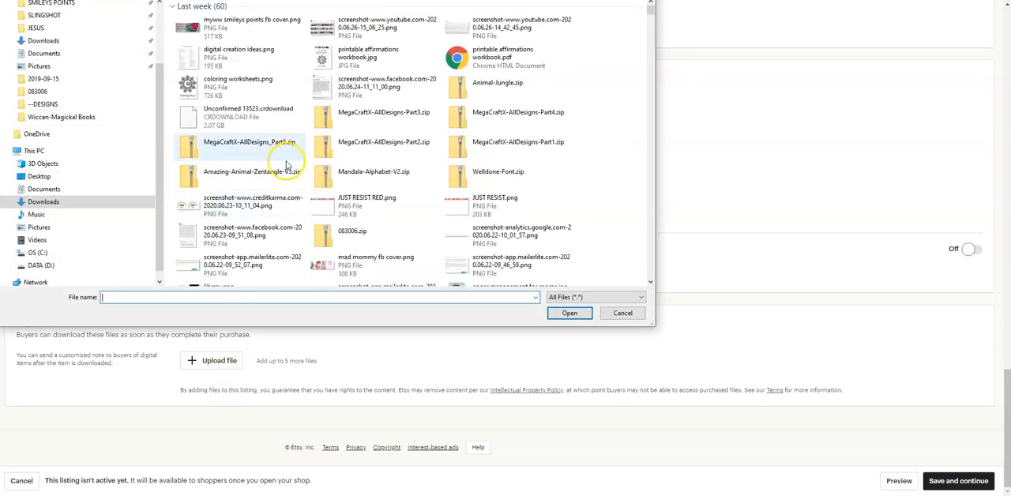
left_click(359, 60)
left_click(565, 314)
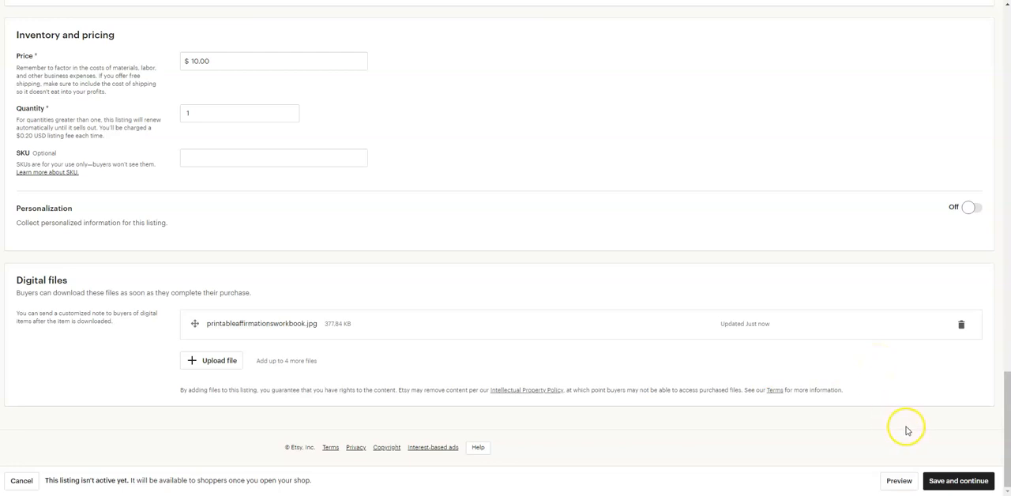
left_click(959, 478)
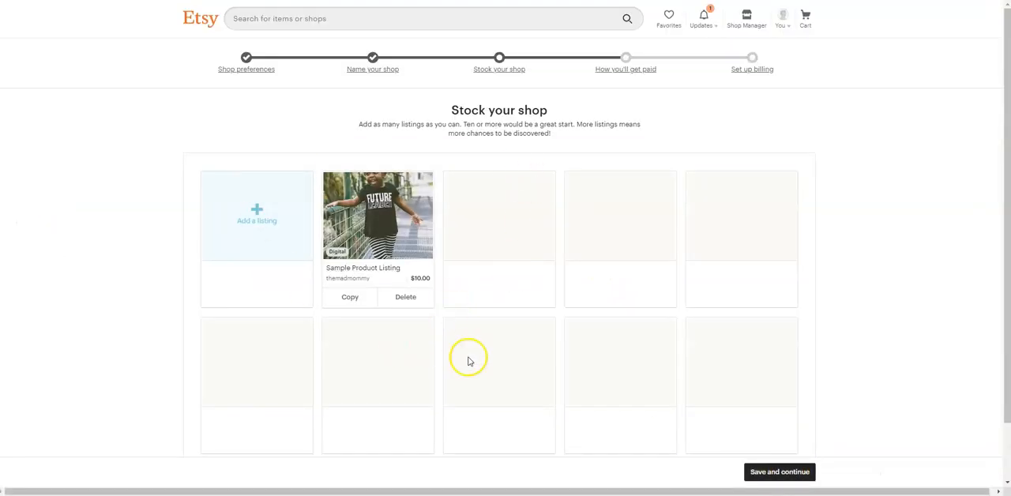
left_click(779, 474)
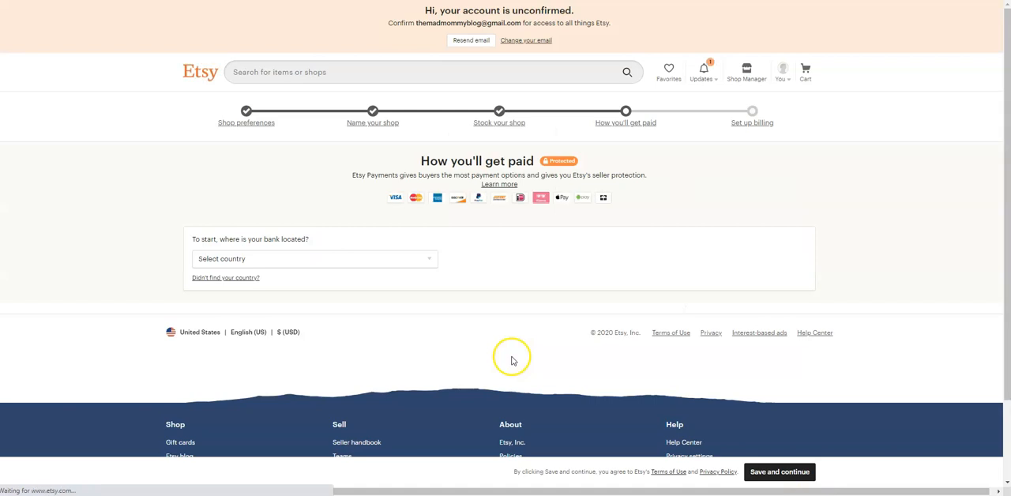
Select United States as the bank's country and examine the deposit account and personal information fields of the payment form.
left_click(327, 259)
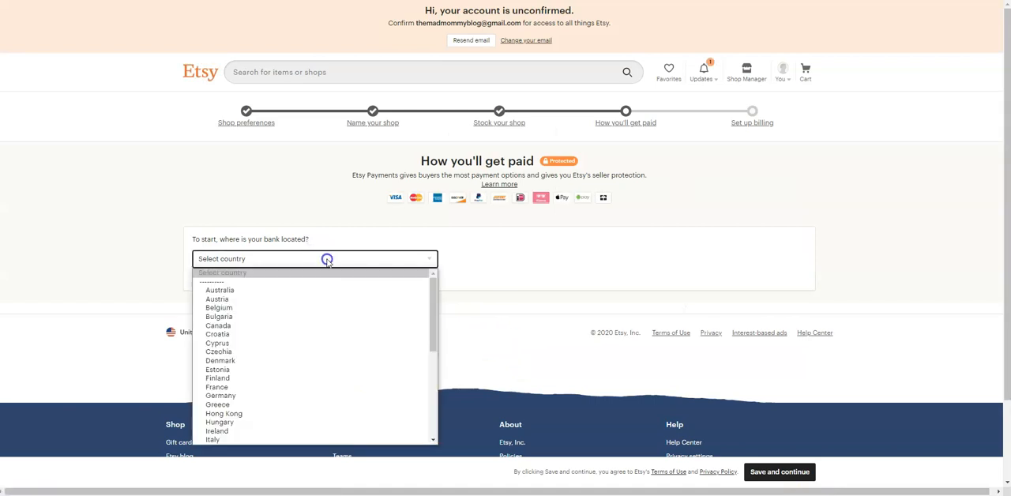
scroll(316, 304, "down", 5)
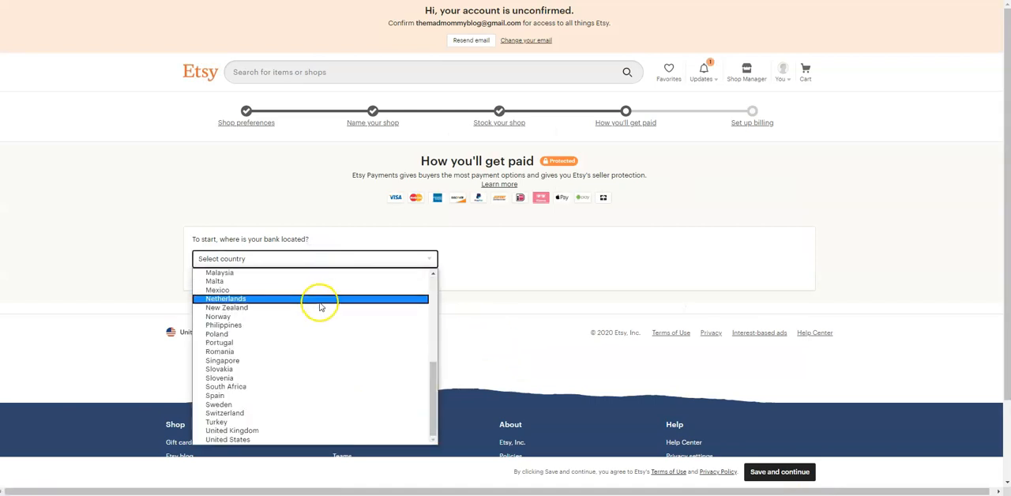
left_click(294, 439)
scroll(616, 278, "down", 2)
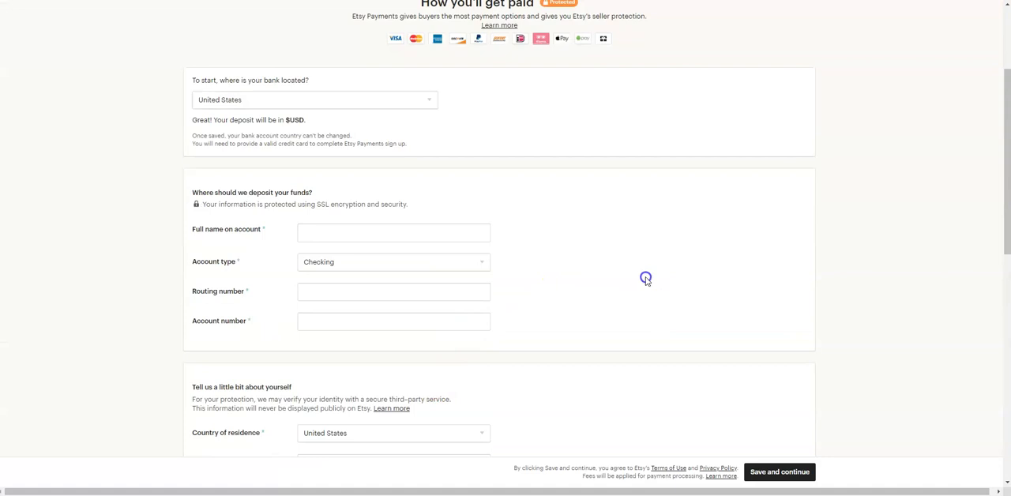
scroll(646, 277, "down", 1)
scroll(635, 291, "down", 1)
scroll(636, 297, "up", 4)
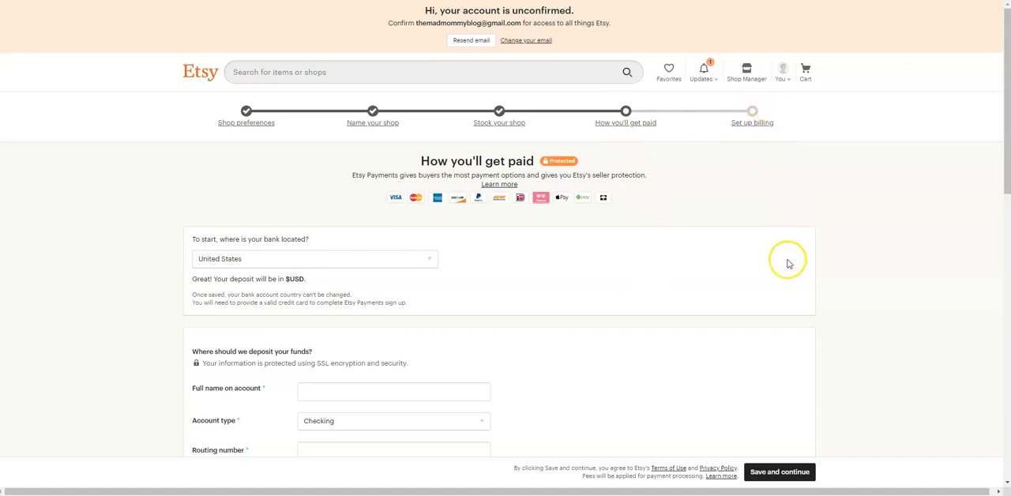
scroll(787, 264, "down", 5)
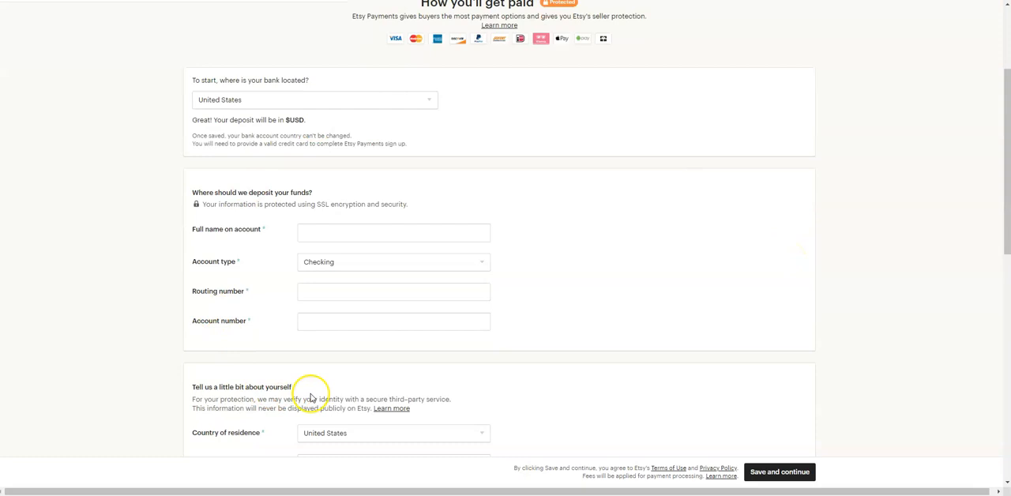
scroll(592, 345, "down", 10)
scroll(593, 345, "up", 12)
scroll(593, 345, "up", 4)
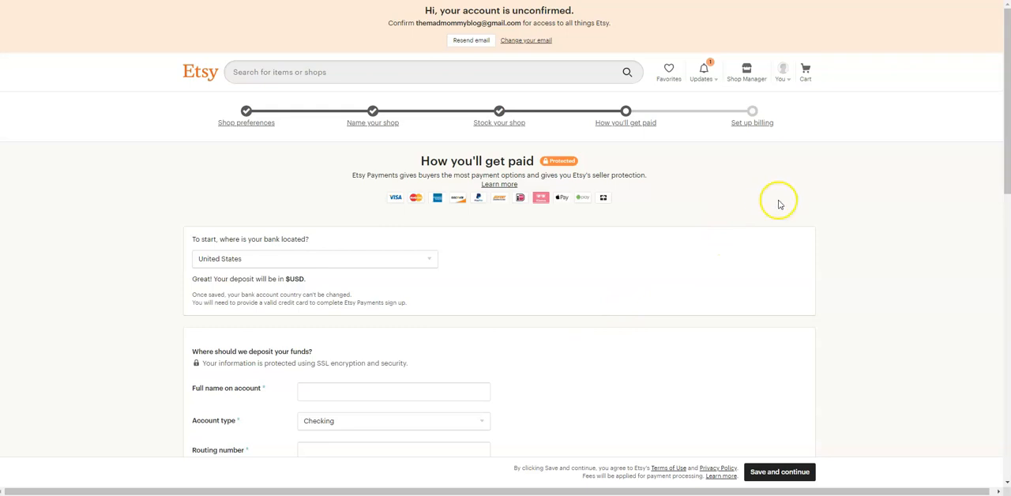
Try to open the Shop Manager.
left_click(738, 82)
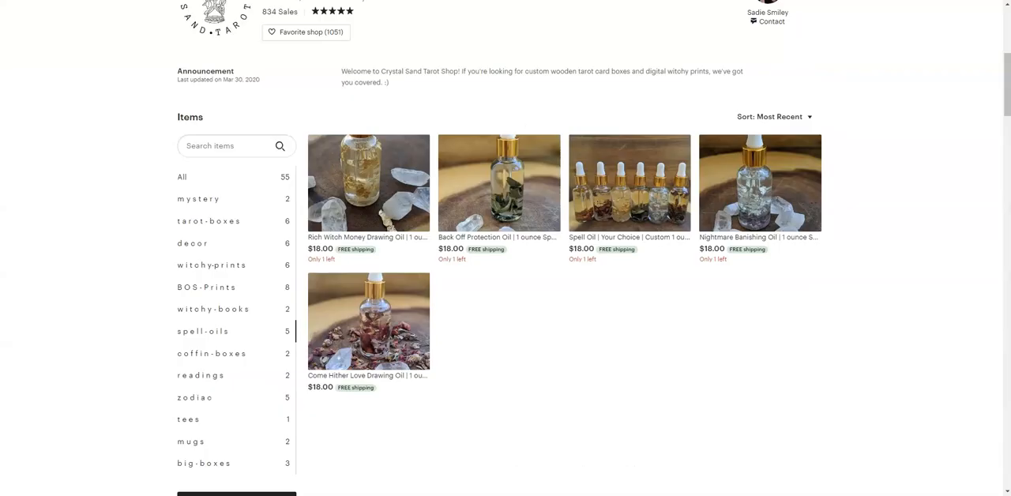
Review the CrystalSandTarotShop storefront's banner, logo, announcement and item list as an example of a finished shop.
scroll(891, 215, "up", 5)
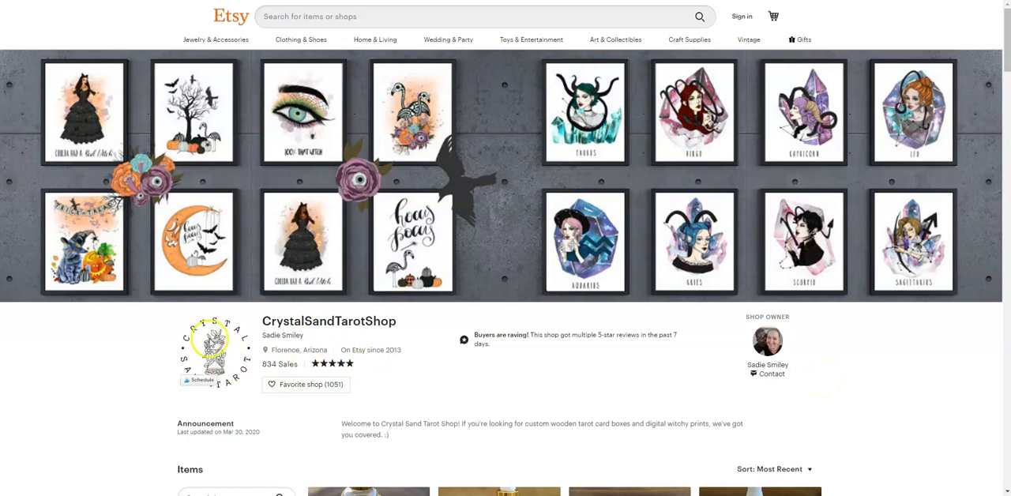
scroll(613, 340, "down", 3)
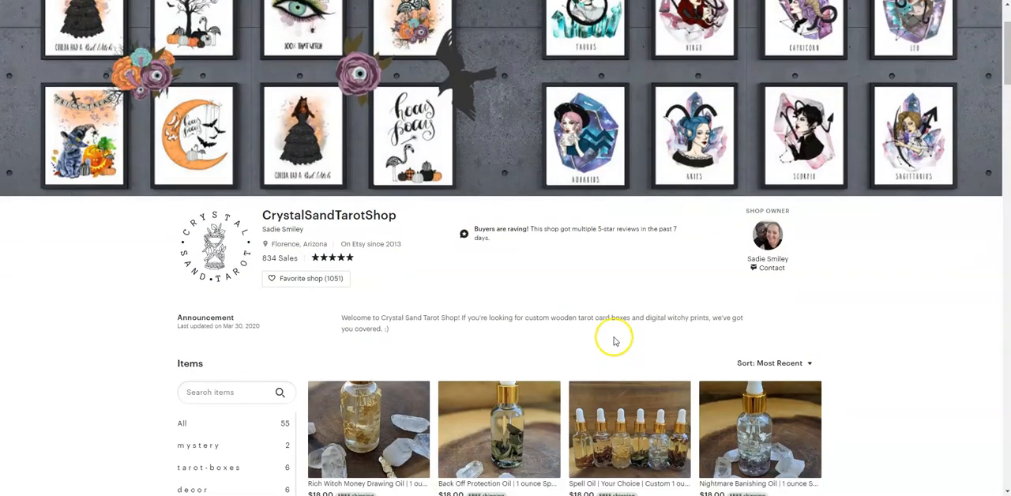
left_click_drag(338, 267, 390, 277)
left_click(390, 278)
scroll(391, 277, "down", 10)
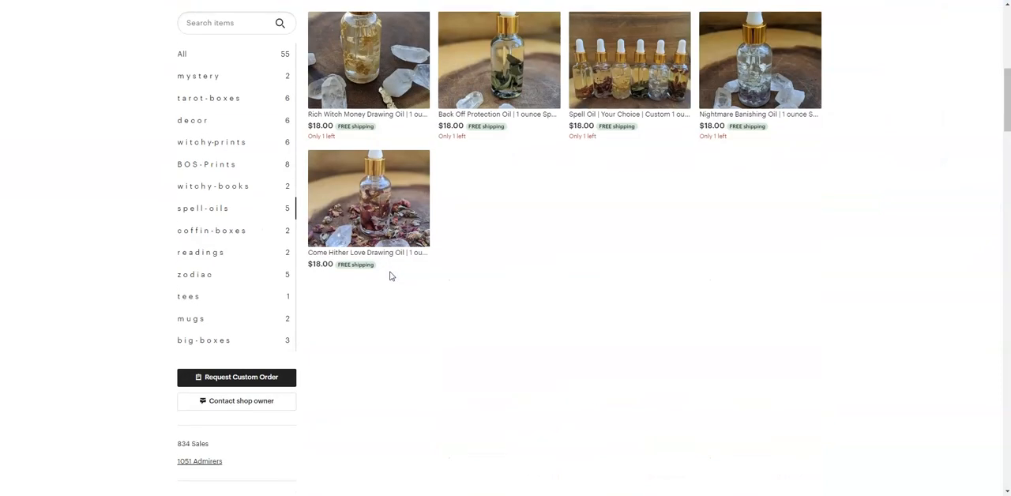
scroll(623, 329, "down", 1)
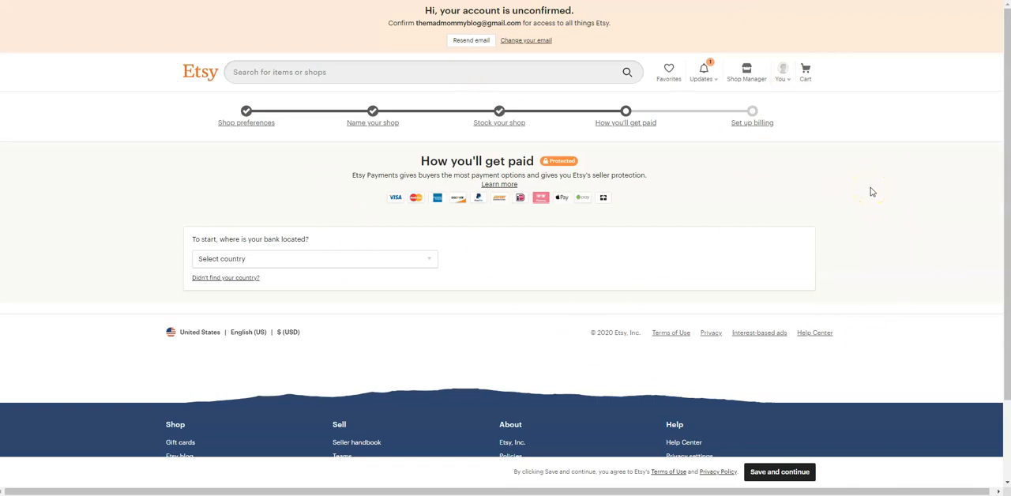
left_click(863, 210)
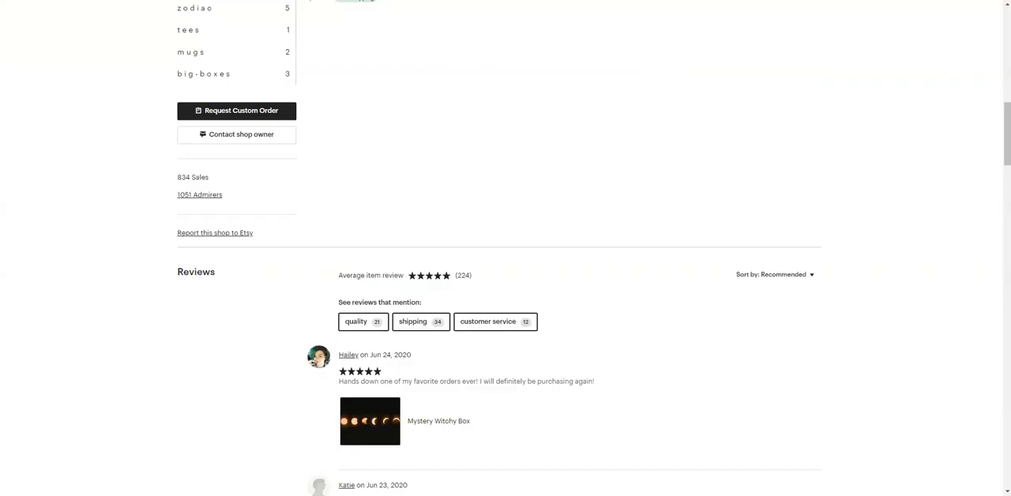
scroll(760, 263, "up", 10)
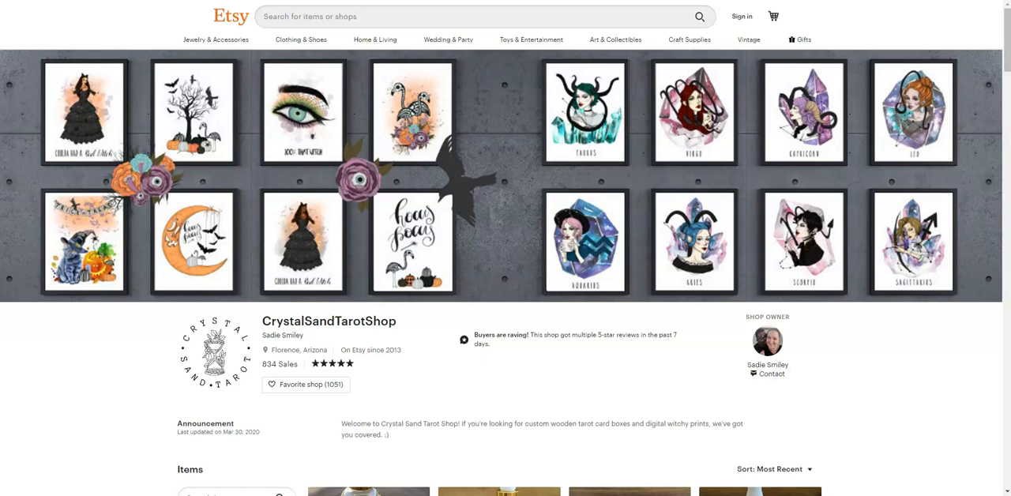
left_click(975, 409)
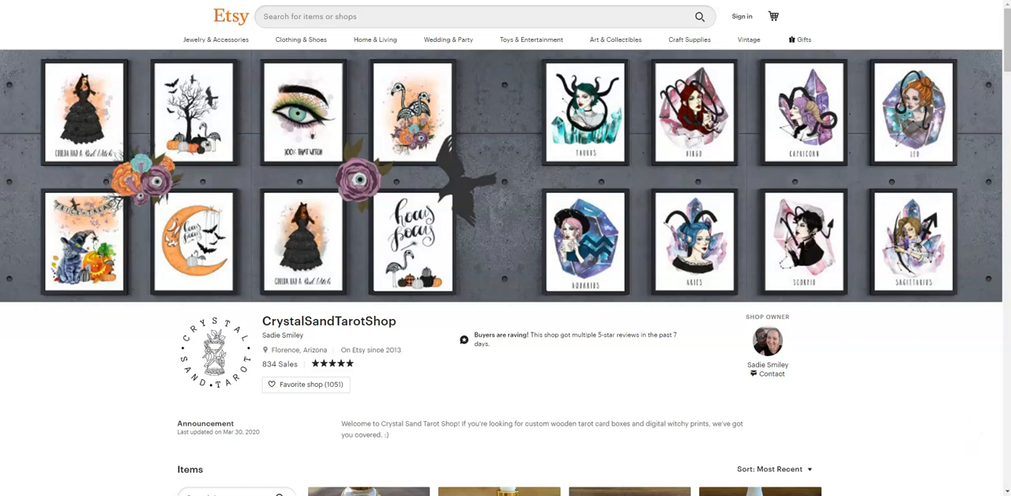